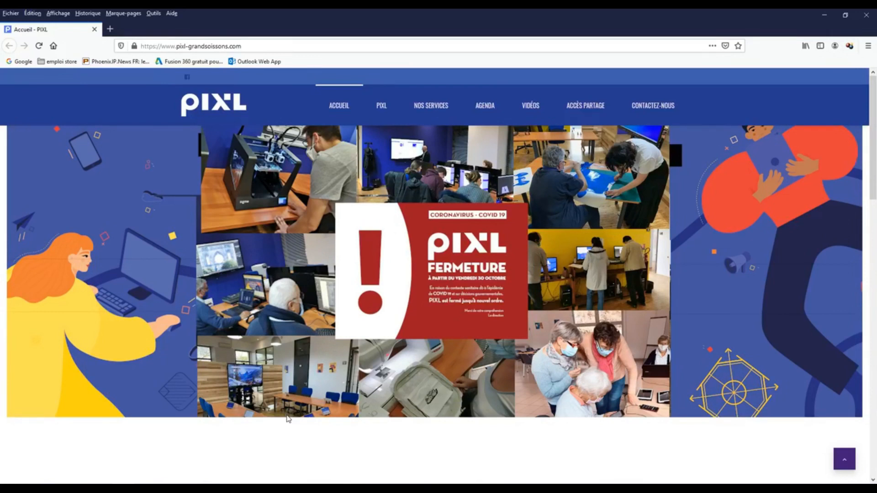
# - Switch to LibreOffice Writer and compare the raw letter Lm brut.odt with the formatted Lettre de motivation.odt, ending on the raw letter
pyautogui.moveTo(221, 480)
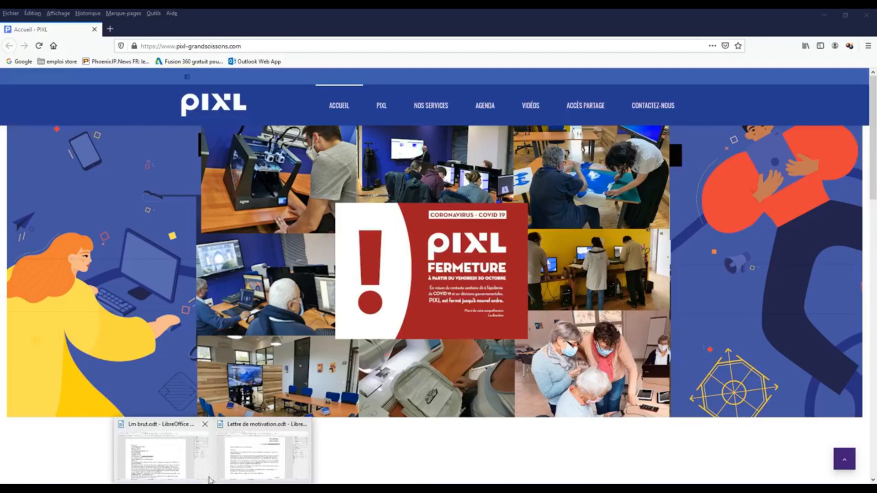
pyautogui.click(189, 463)
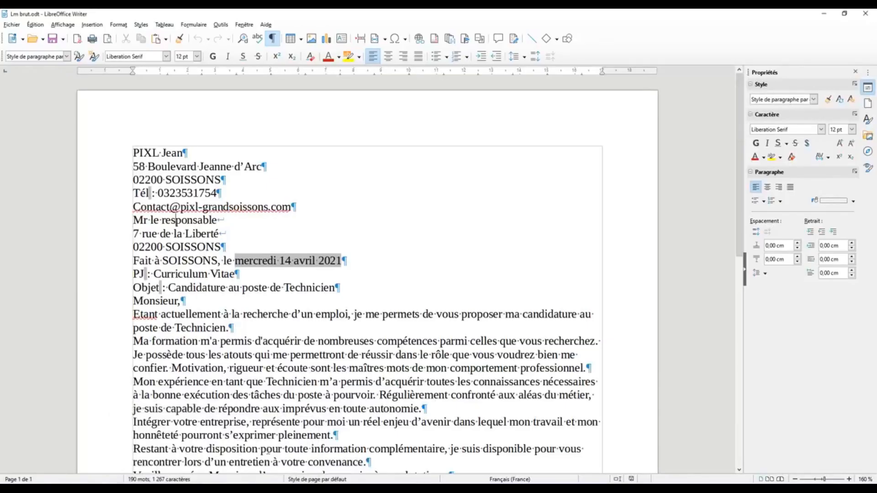
pyautogui.moveTo(221, 481)
pyautogui.click(265, 452)
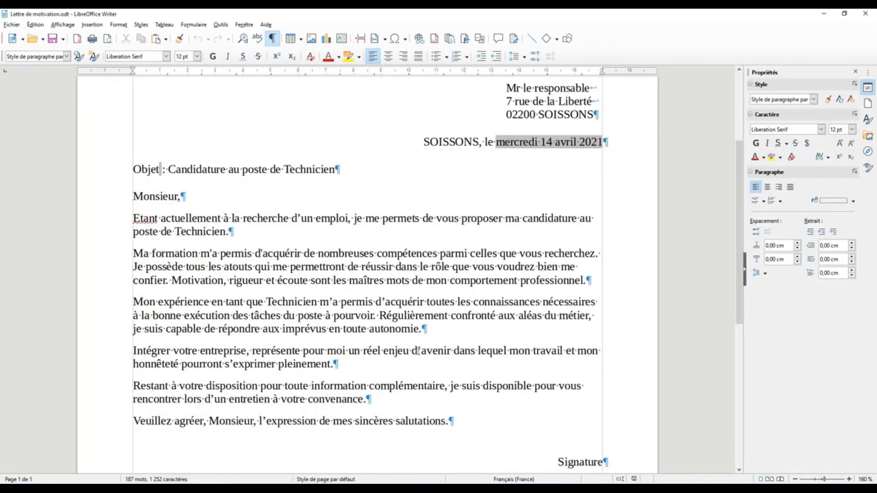
pyautogui.moveTo(737, 188)
pyautogui.mouseDown()
pyautogui.moveTo(737, 141)
pyautogui.moveTo(737, 172)
pyautogui.mouseUp()
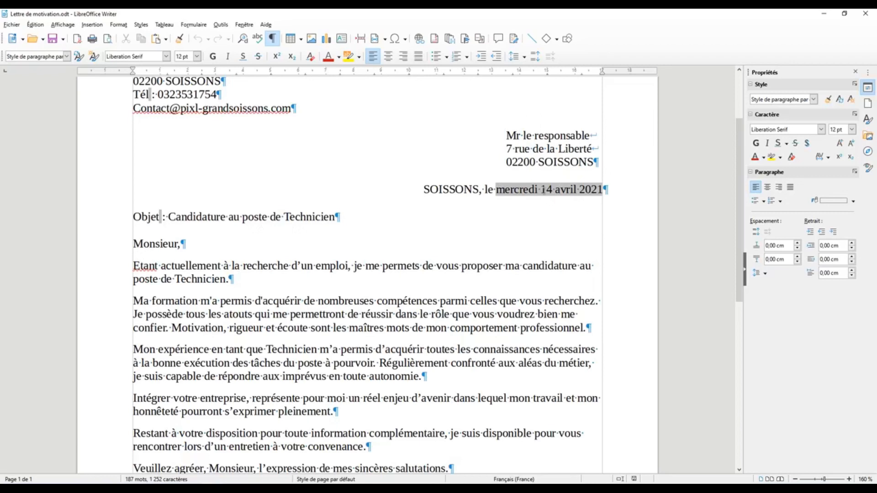
pyautogui.hotkey('alt', 'Tab')
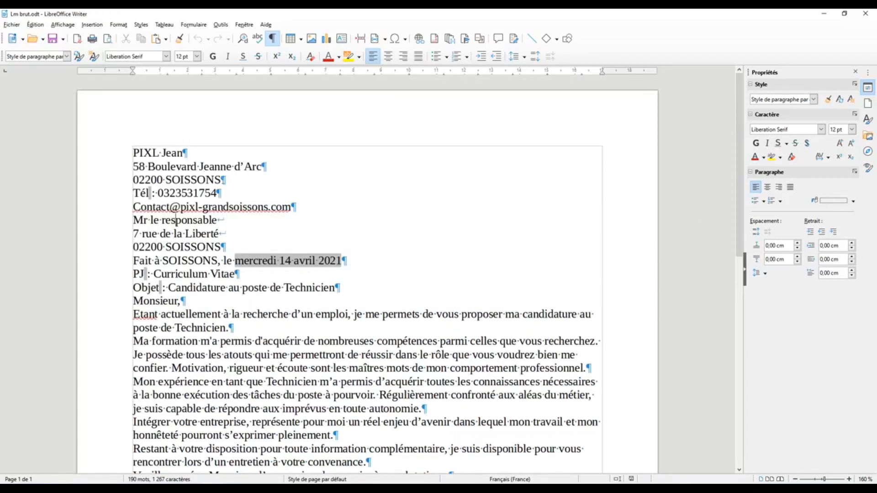
pyautogui.click(209, 153)
pyautogui.moveTo(133, 220); pyautogui.dragTo(225, 249)
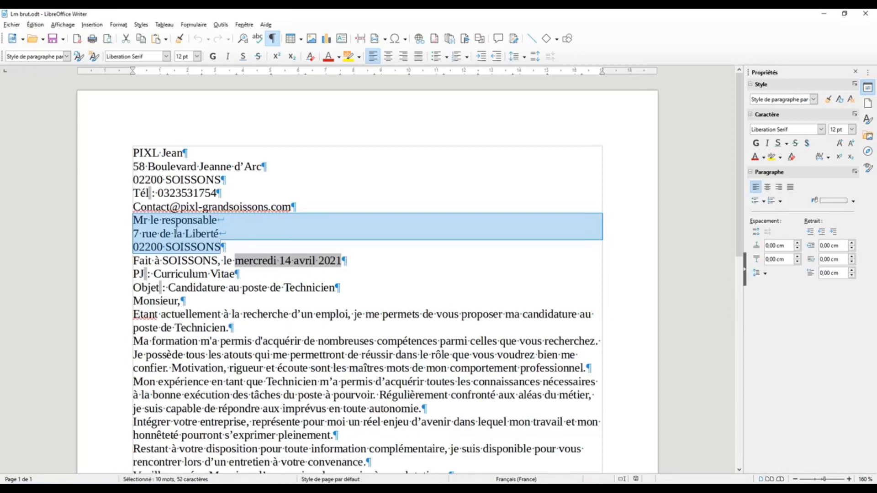
pyautogui.click(222, 221)
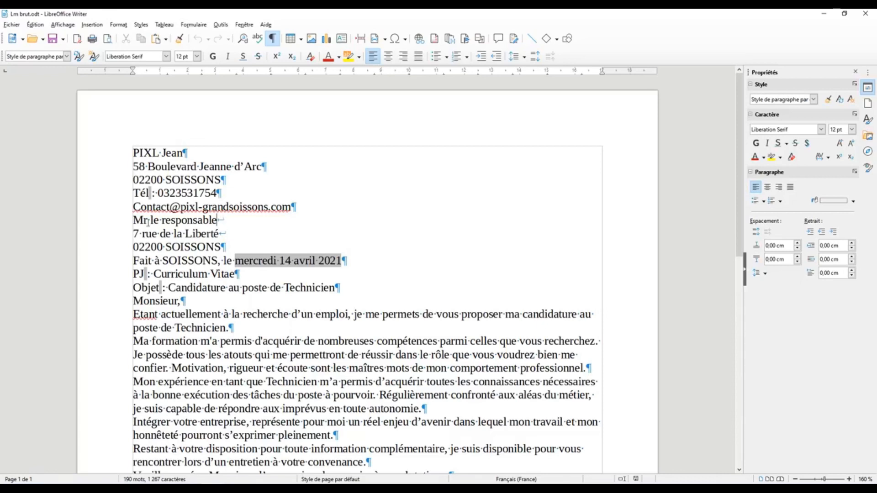
pyautogui.moveTo(133, 220); pyautogui.dragTo(224, 247)
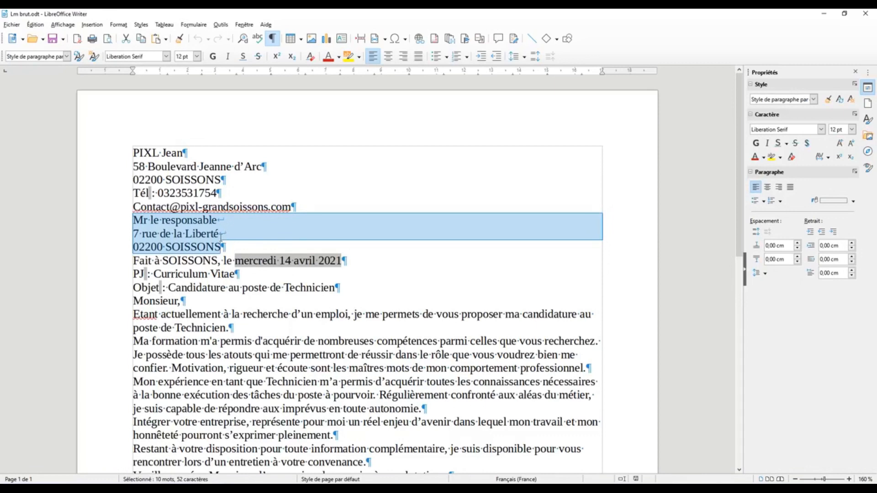
# - Try to space out the recipient's address block with four empty paragraphs above it and three below it
pyautogui.click(226, 214)
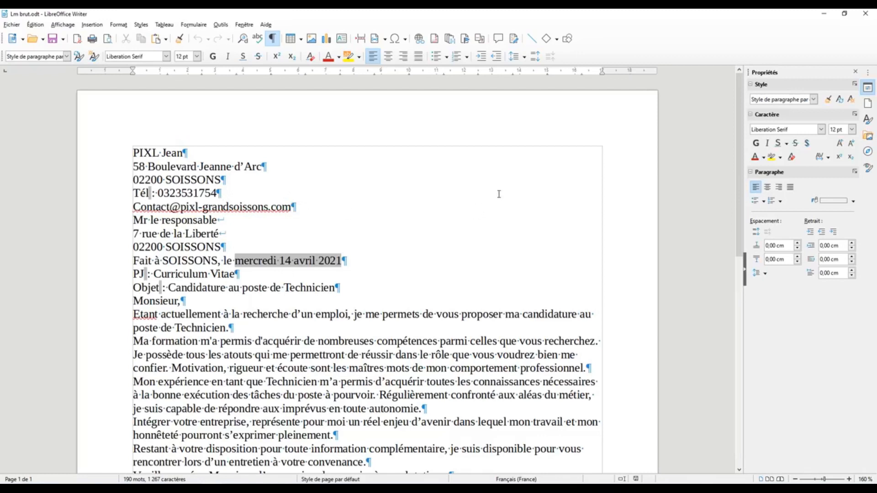
pyautogui.press('Return')
pyautogui.press('Return')
pyautogui.press('Return')
pyautogui.press('Return')
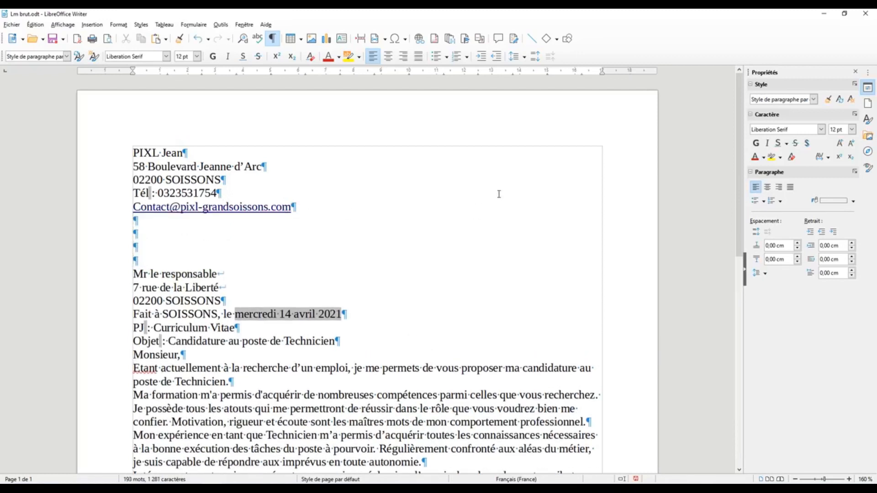
pyautogui.click(376, 298)
pyautogui.press('Return')
pyautogui.press('Return')
pyautogui.press('Return')
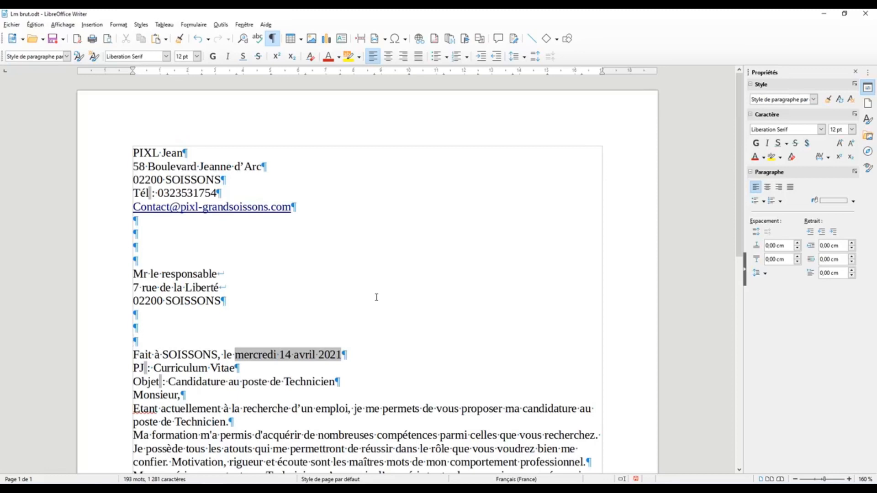
# - Remove the empty paragraphs inserted below and above the recipient's address block
pyautogui.press('BackSpace')
pyautogui.press('BackSpace')
pyautogui.press('BackSpace')
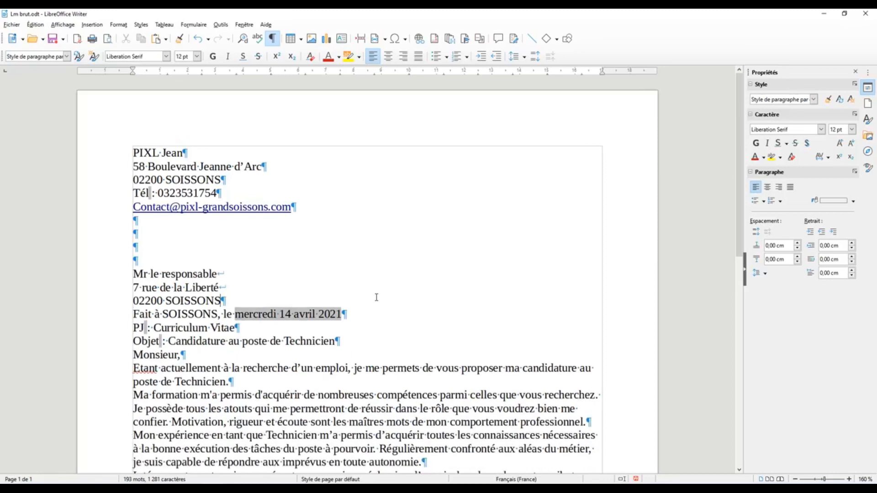
pyautogui.click(216, 258)
pyautogui.press('BackSpace')
pyautogui.press('BackSpace')
pyautogui.press('BackSpace')
pyautogui.press('BackSpace')
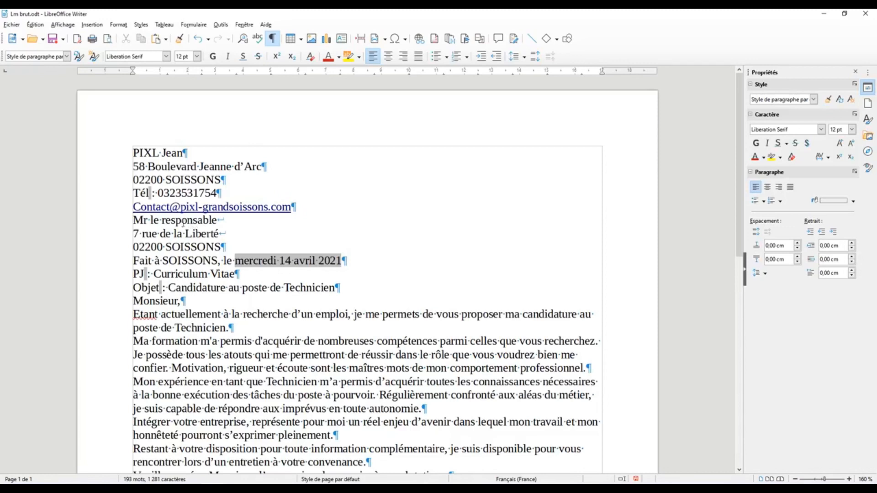
pyautogui.moveTo(133, 221); pyautogui.dragTo(223, 247)
pyautogui.click(197, 233)
pyautogui.click(196, 246)
pyautogui.moveTo(133, 220); pyautogui.dragTo(208, 245)
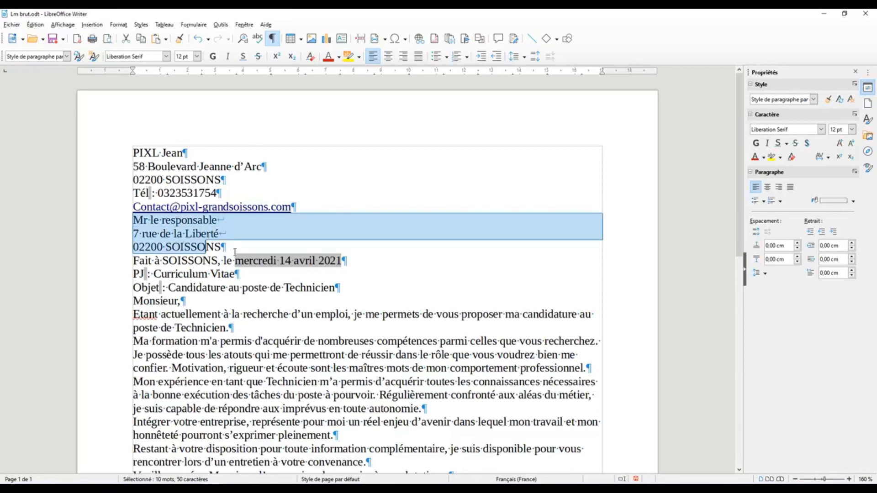
pyautogui.click(219, 243)
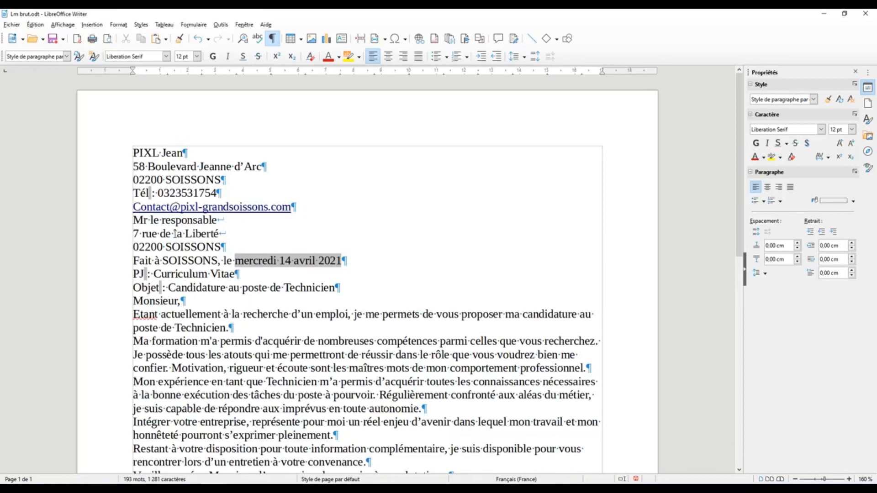
pyautogui.click(181, 247)
# - Open the Paragraph settings for the recipient's address block and set its indent before text to 12.5 cm
pyautogui.click(172, 223)
pyautogui.press('Down')
pyautogui.press('Down')
pyautogui.click(118, 25)
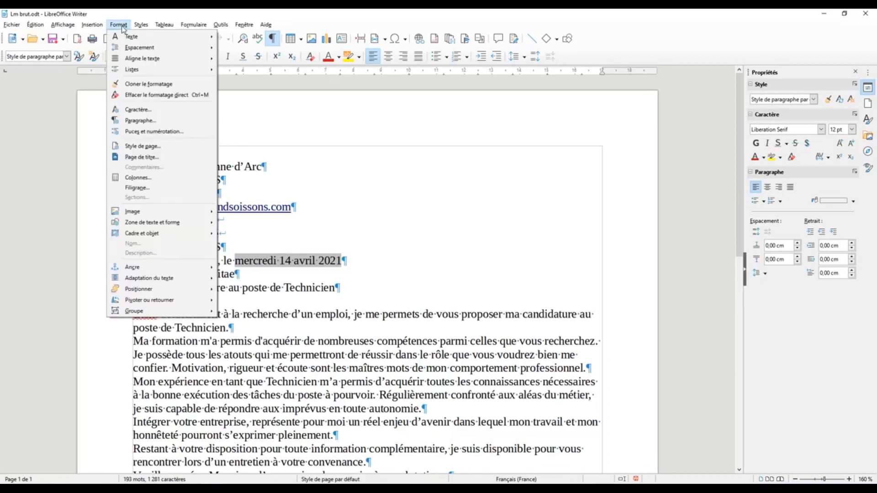
pyautogui.click(143, 121)
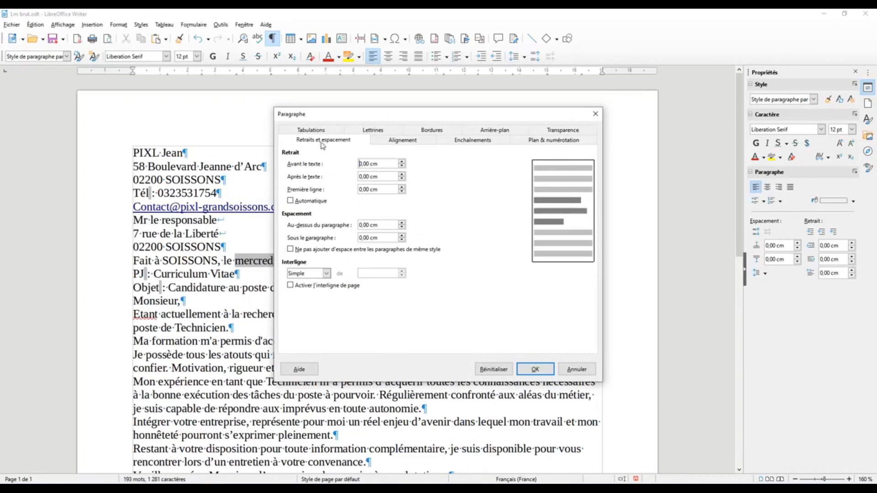
pyautogui.click(389, 133)
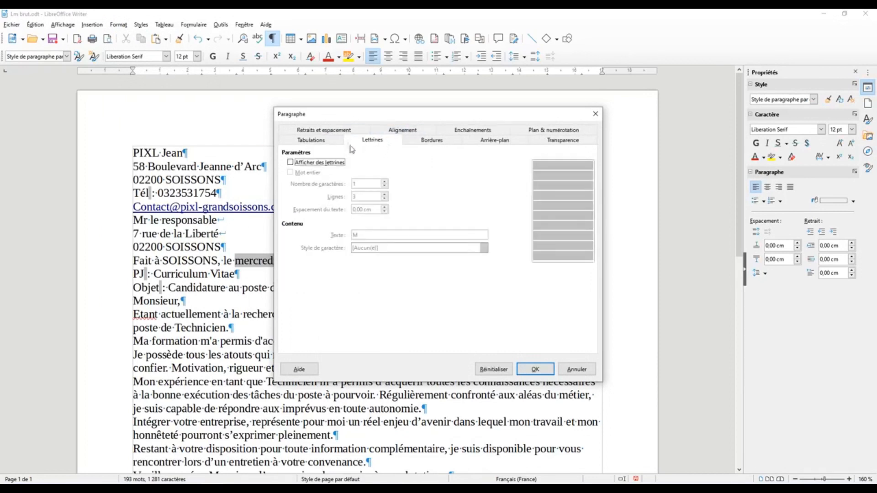
pyautogui.click(318, 133)
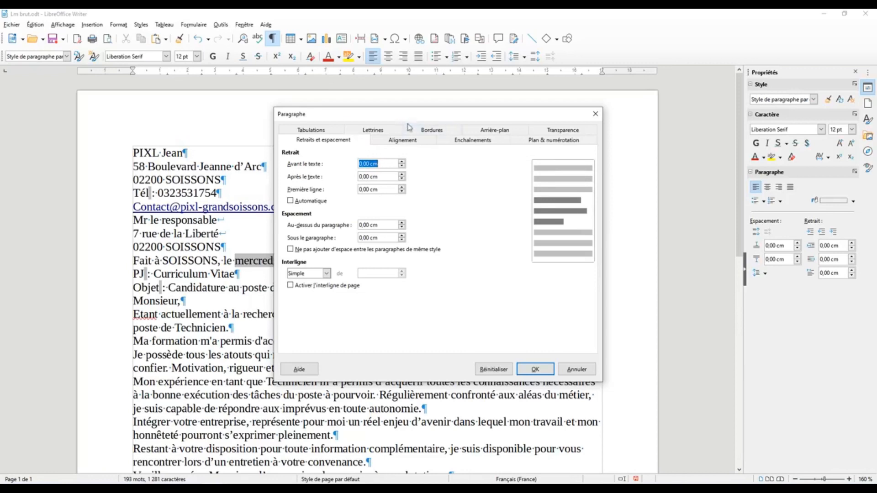
pyautogui.moveTo(402, 117); pyautogui.dragTo(575, 158)
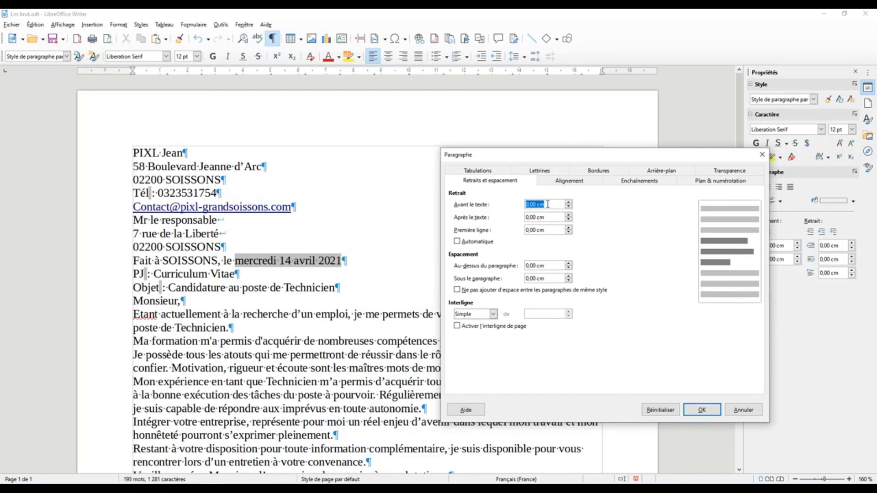
pyautogui.write('12,5')
pyautogui.moveTo(612, 161); pyautogui.dragTo(552, 241)
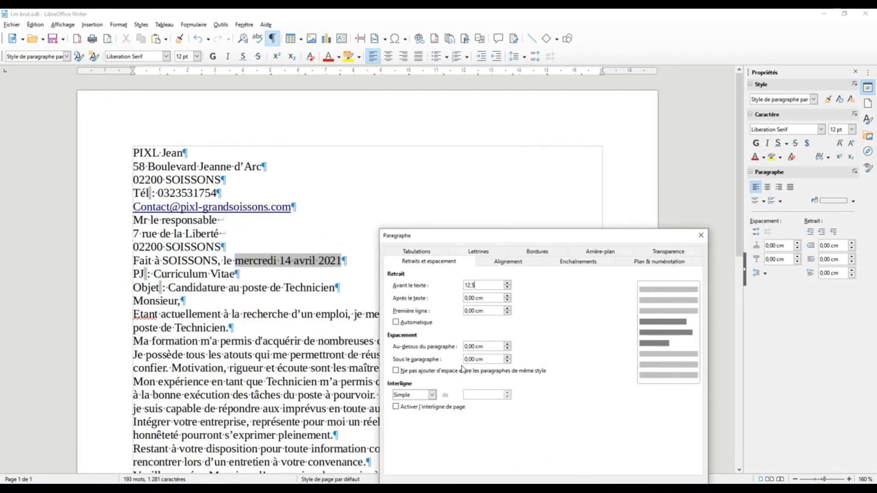
# - Set the spacing above and below the recipient's address paragraph to 2 cm each
pyautogui.click(487, 347)
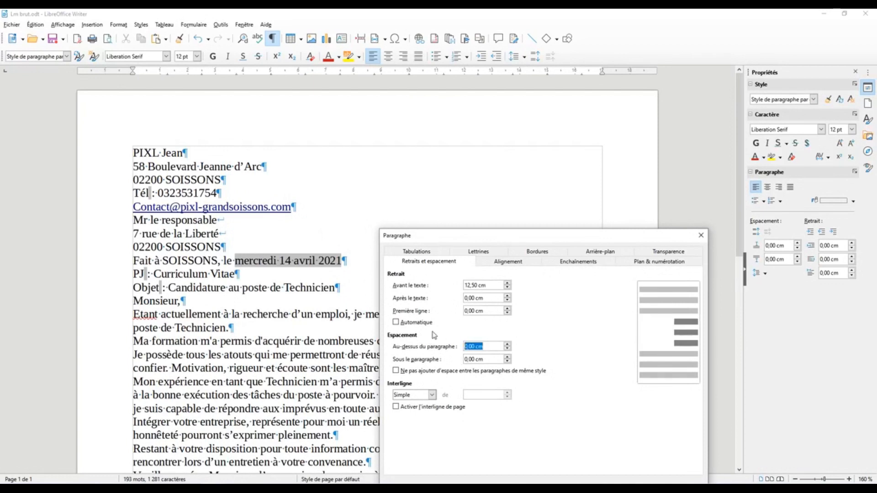
pyautogui.write('2')
pyautogui.press('Tab')
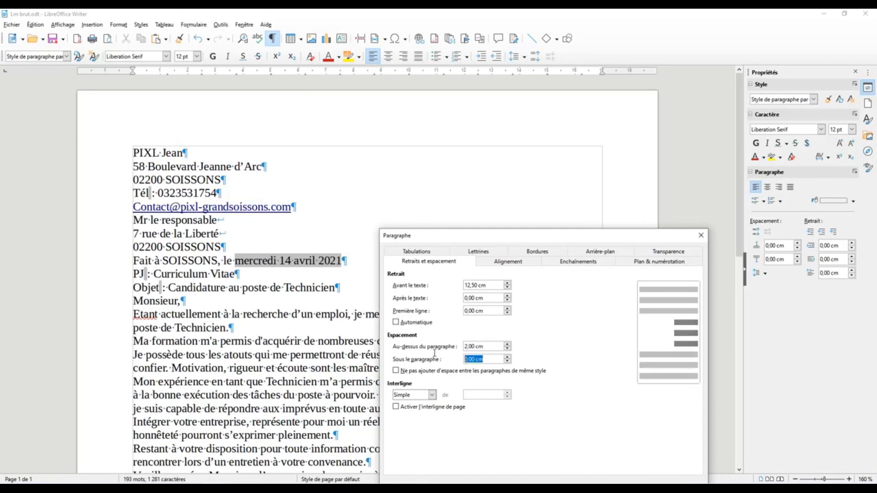
pyautogui.write('2')
pyautogui.moveTo(501, 238); pyautogui.dragTo(420, 184)
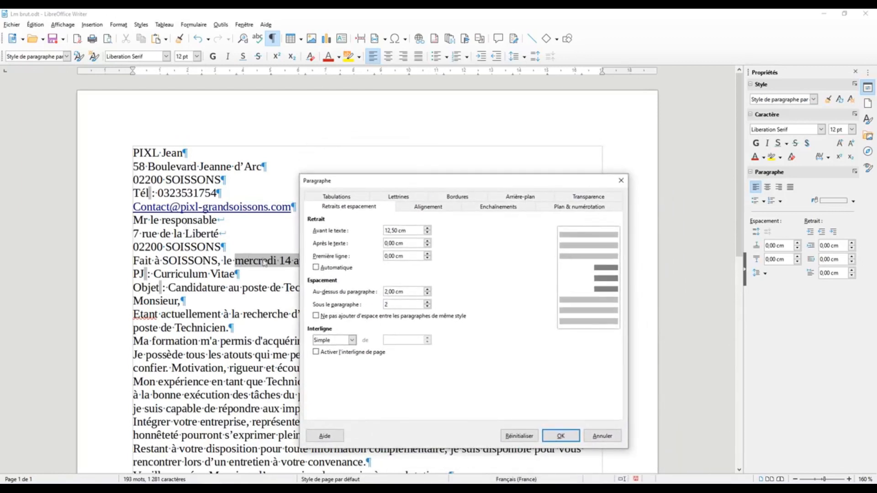
# - Examine the other Paragraph options: alignment, text flow, outline and numbering, tab stops, drop caps, borders, background and transparency
pyautogui.click(429, 207)
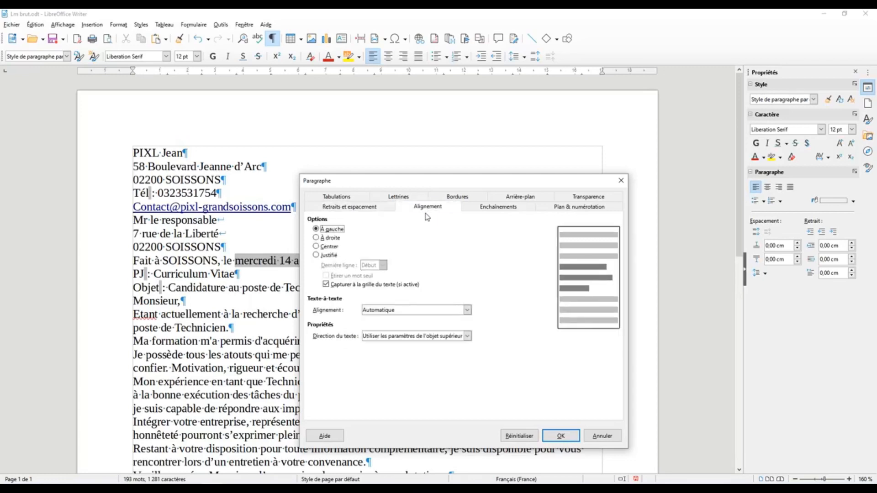
pyautogui.click(486, 210)
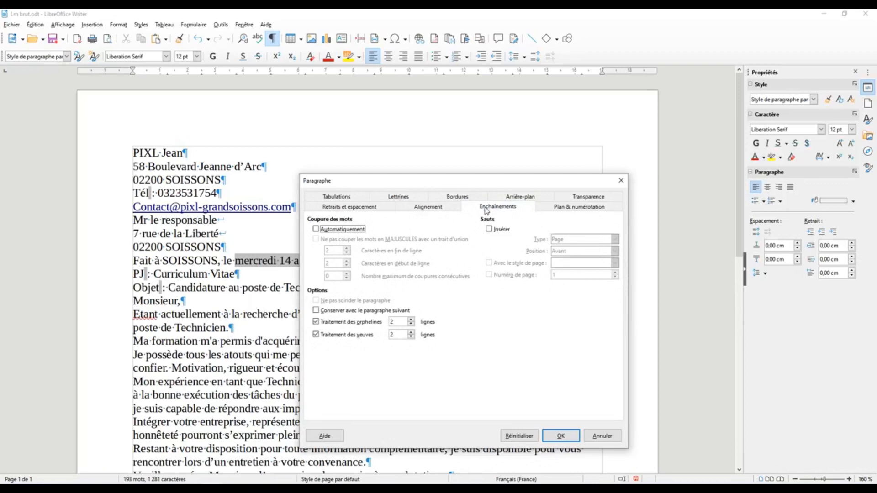
pyautogui.click(568, 211)
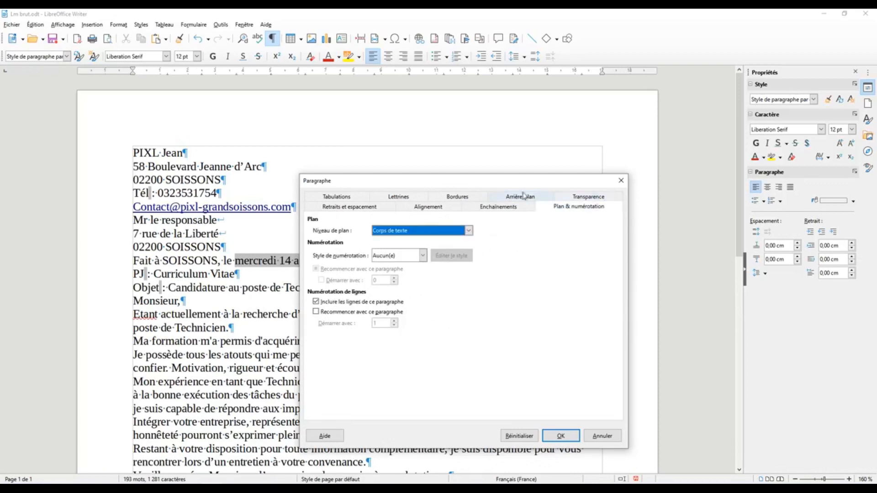
pyautogui.click(357, 199)
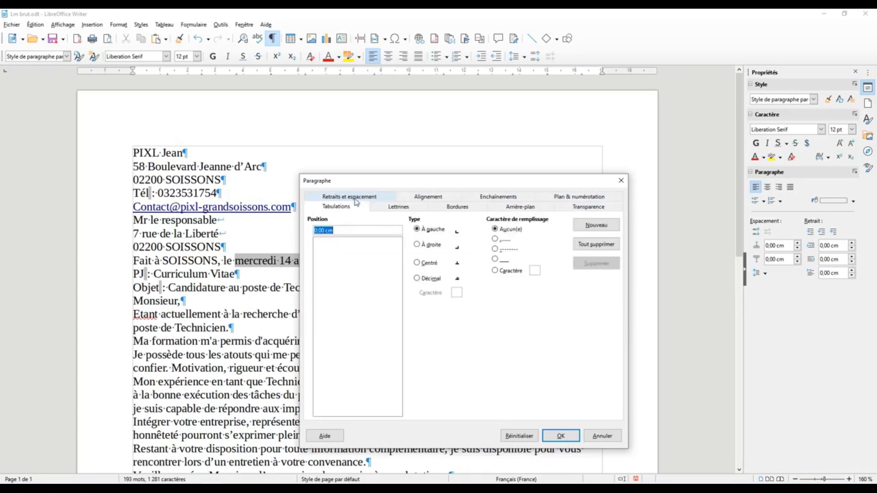
pyautogui.click(402, 209)
pyautogui.click(443, 211)
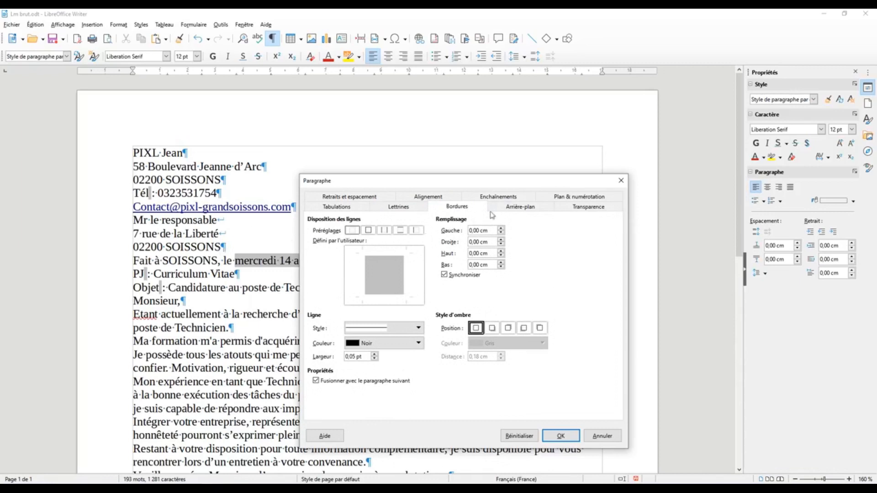
pyautogui.click(514, 211)
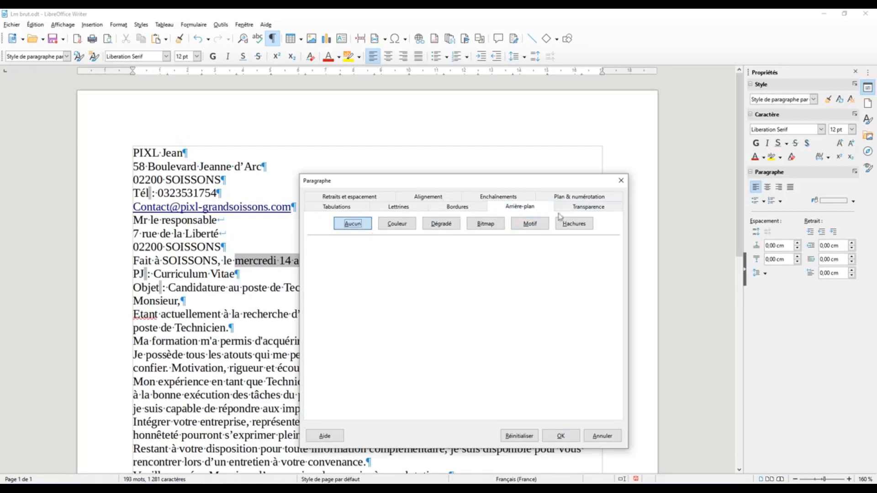
pyautogui.click(578, 210)
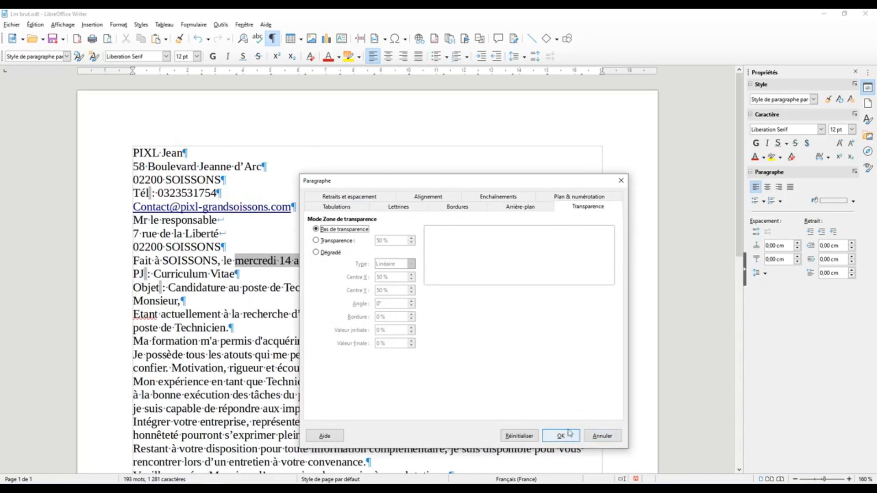
# - Apply the indent and spacing settings to the recipient's address paragraph, and hide and reshow the Properties sidebar
pyautogui.click(349, 201)
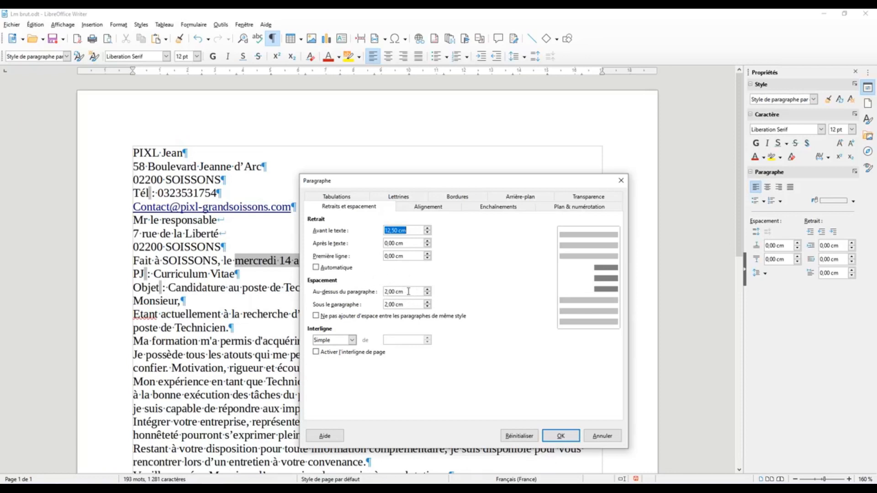
pyautogui.click(561, 437)
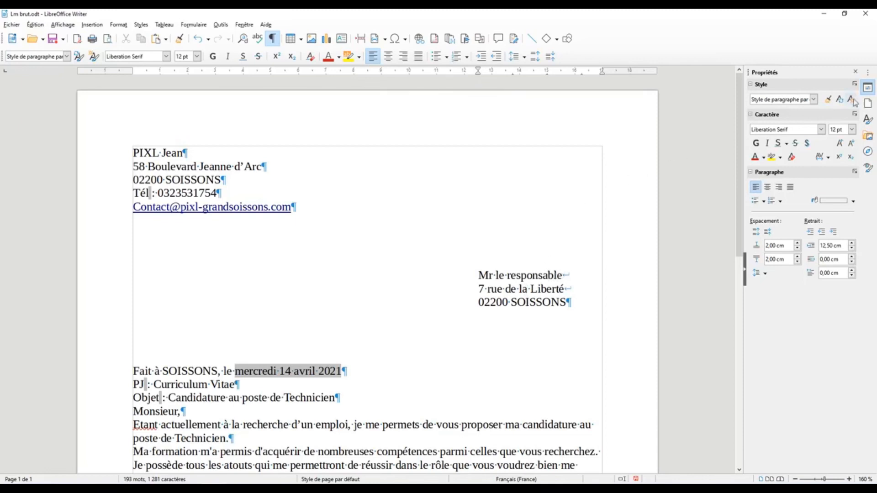
pyautogui.click(868, 89)
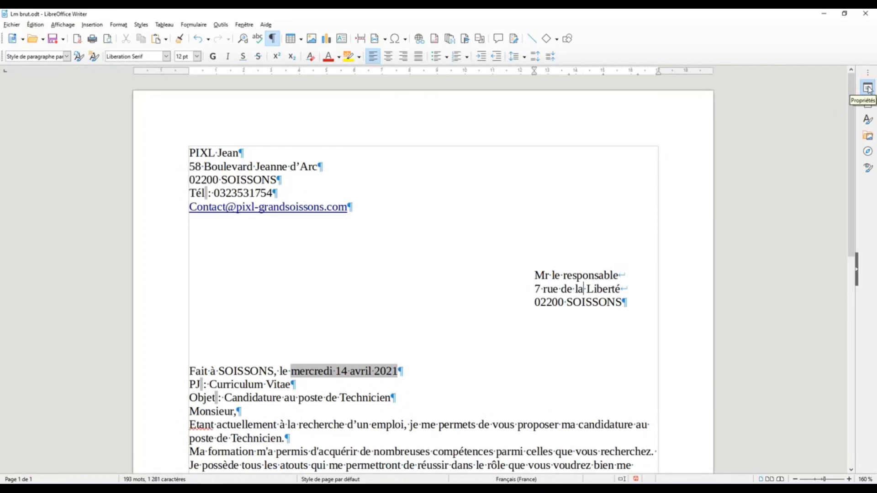
pyautogui.click(869, 89)
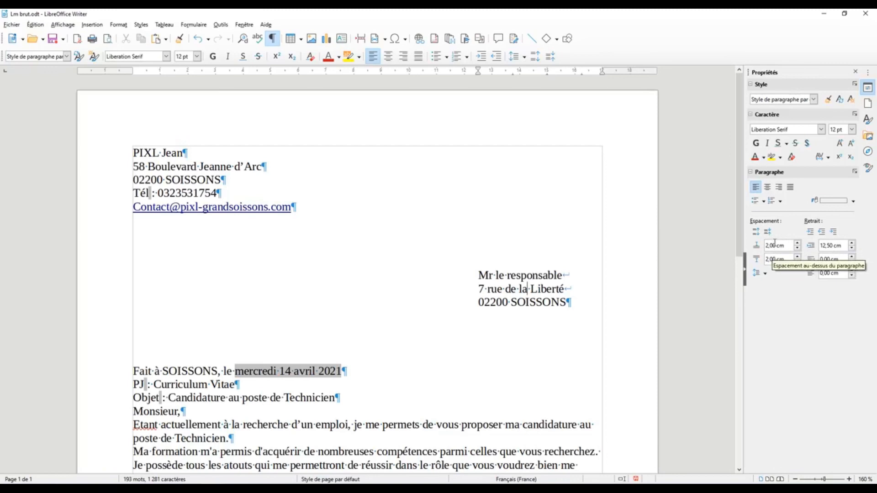
# - Try a spacing of 1.5 cm below the recipient's address paragraph, and set it back to 2 cm
pyautogui.click(798, 262)
pyautogui.click(798, 262)
pyautogui.click(797, 262)
pyautogui.click(798, 261)
pyautogui.click(797, 262)
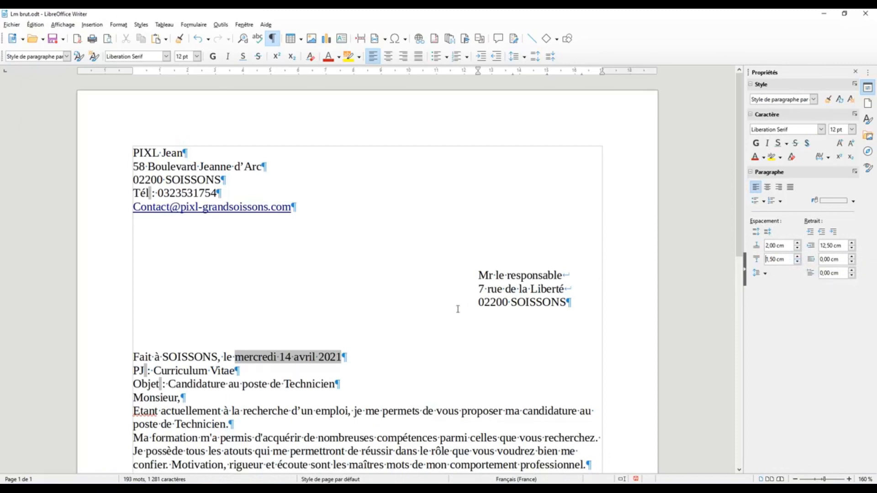
pyautogui.click(798, 256)
pyautogui.click(798, 257)
pyautogui.click(797, 256)
pyautogui.click(798, 256)
pyautogui.click(798, 257)
# - Set the spacing above the recipient's address paragraph to 1.5 cm
pyautogui.click(797, 243)
pyautogui.click(798, 248)
pyautogui.click(797, 248)
pyautogui.click(797, 248)
pyautogui.click(798, 248)
pyautogui.click(797, 248)
pyautogui.click(798, 248)
pyautogui.click(798, 248)
pyautogui.click(798, 244)
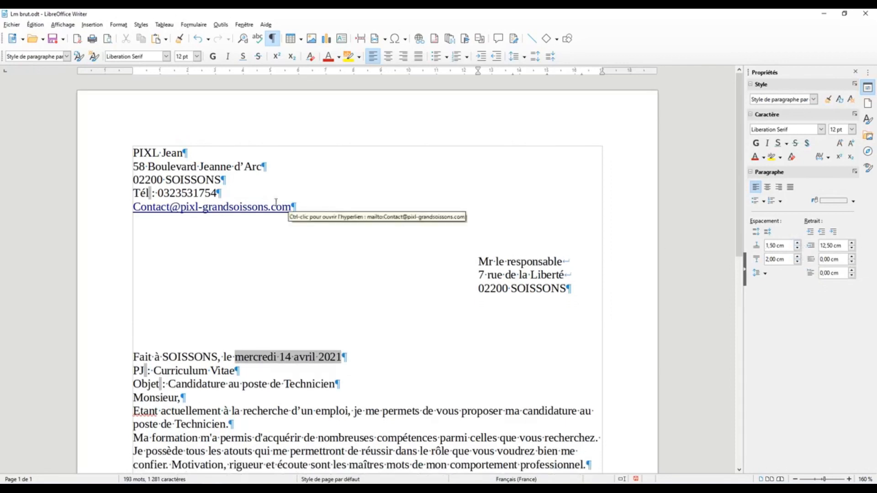
# - Set the indent before text of the recipient's address paragraph to 13.5 cm so its lines stay unbroken near the margin
pyautogui.click(823, 246)
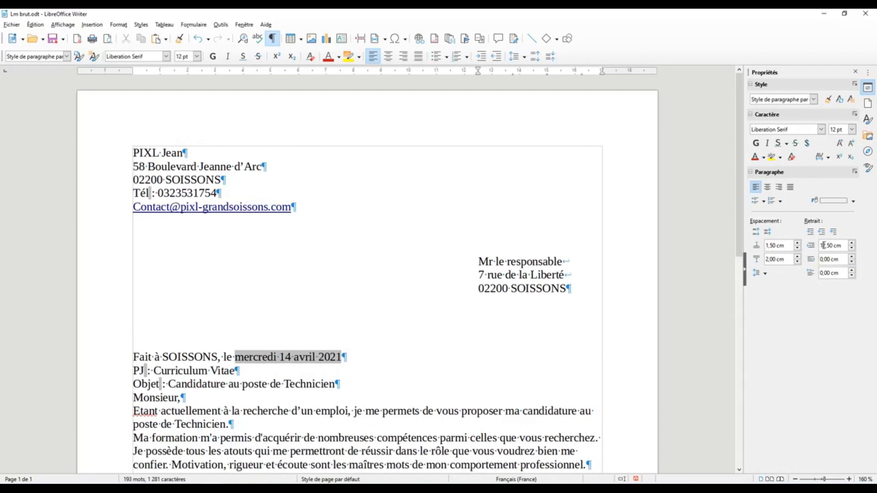
pyautogui.click(852, 244)
pyautogui.click(852, 244)
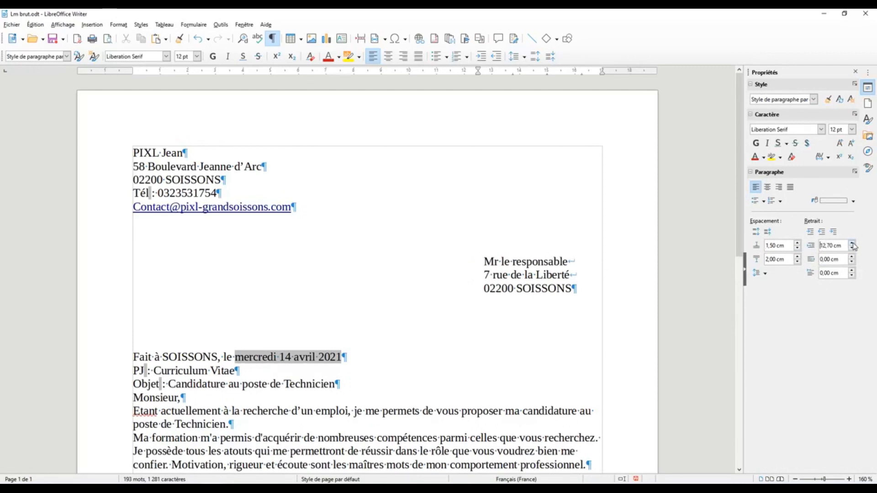
pyautogui.click(852, 244)
pyautogui.click(852, 244)
pyautogui.click(852, 244)
pyautogui.click(853, 244)
pyautogui.click(853, 244)
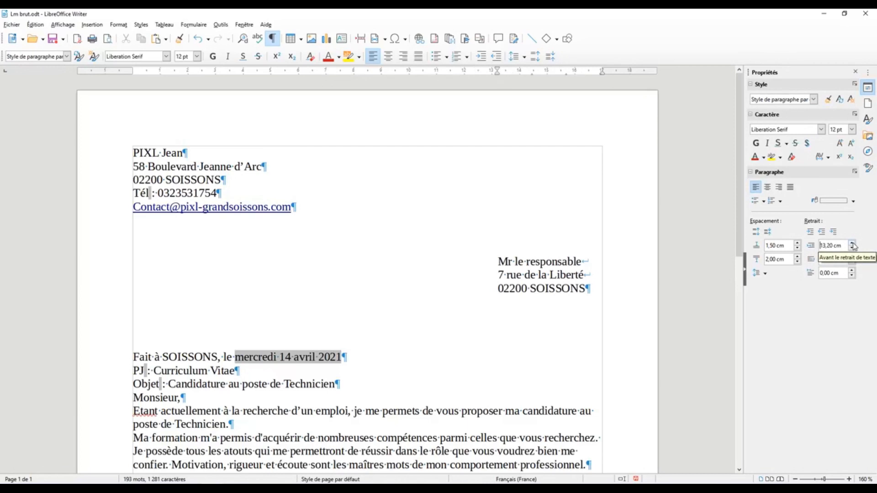
pyautogui.click(852, 244)
pyautogui.click(852, 244)
pyautogui.click(852, 244)
pyautogui.click(853, 243)
pyautogui.click(853, 244)
pyautogui.click(852, 244)
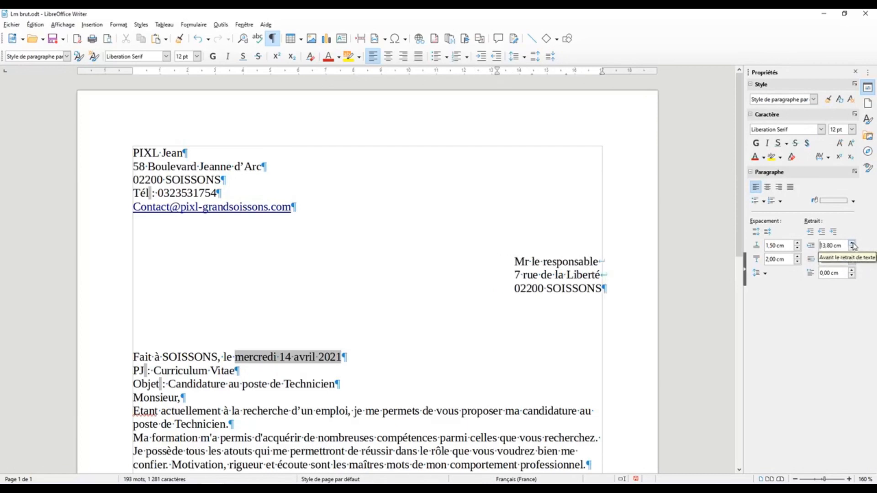
pyautogui.click(853, 244)
pyautogui.click(852, 244)
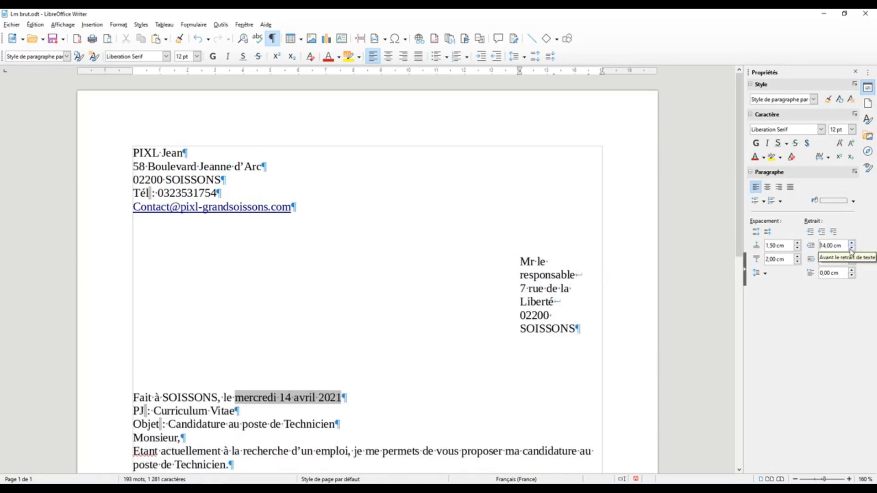
pyautogui.click(852, 249)
pyautogui.click(852, 250)
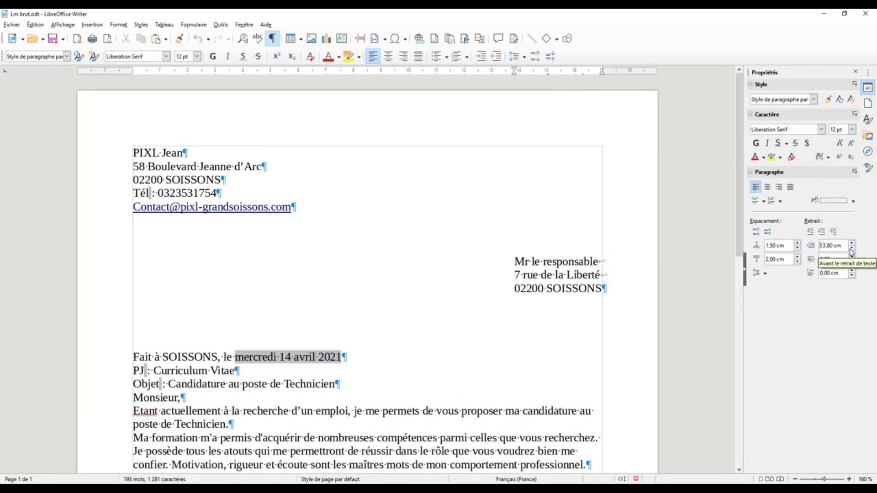
pyautogui.click(852, 251)
pyautogui.click(852, 251)
pyautogui.click(852, 252)
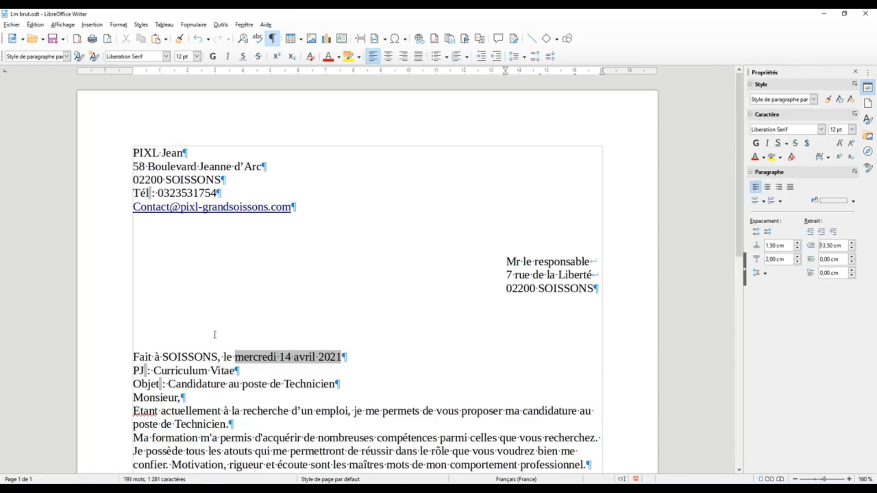
pyautogui.click(154, 355)
pyautogui.press('Right')
pyautogui.press('Right')
pyautogui.press('Right')
pyautogui.press('Right')
pyautogui.press('Right')
pyautogui.press('Right')
pyautogui.press('Right')
pyautogui.press('Right')
pyautogui.moveTo(133, 357); pyautogui.dragTo(345, 357)
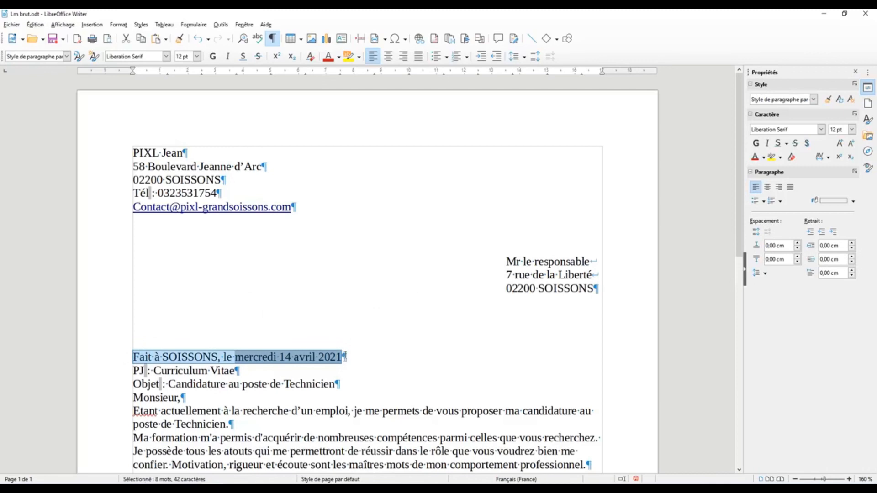
# - Try centred and justified alignment on the place and date line, and settle on right alignment
pyautogui.click(224, 356)
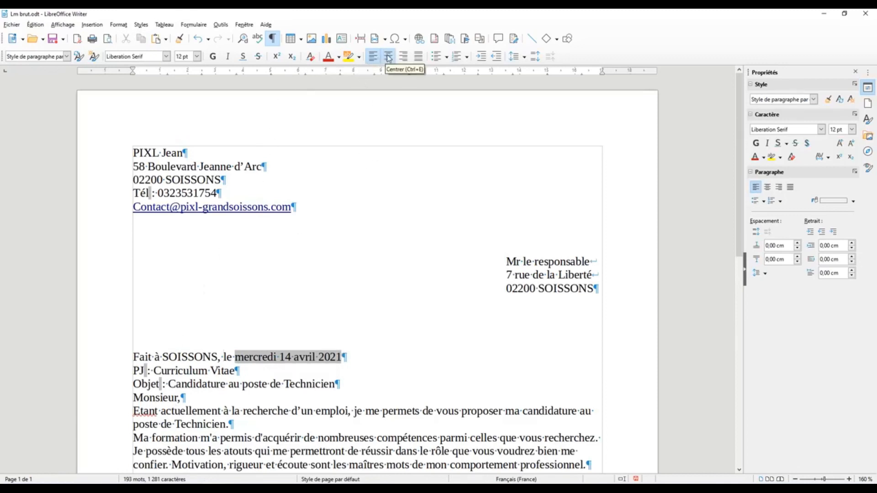
pyautogui.click(768, 190)
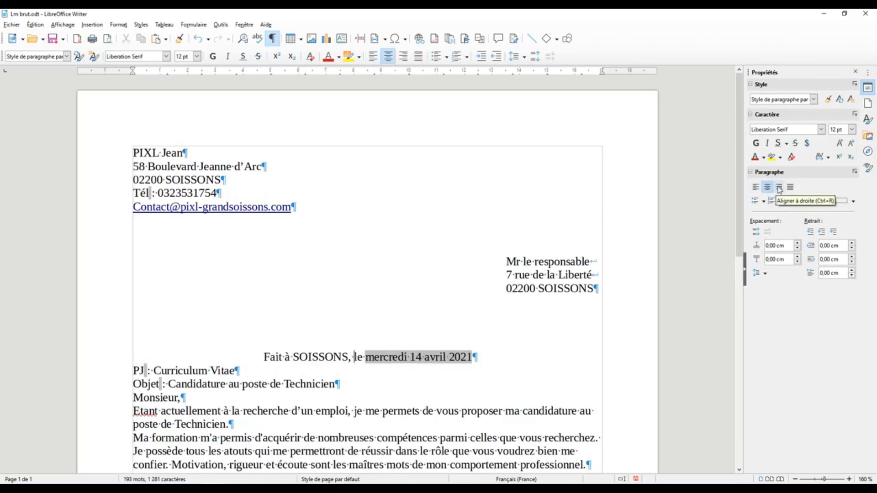
pyautogui.click(779, 189)
pyautogui.click(790, 188)
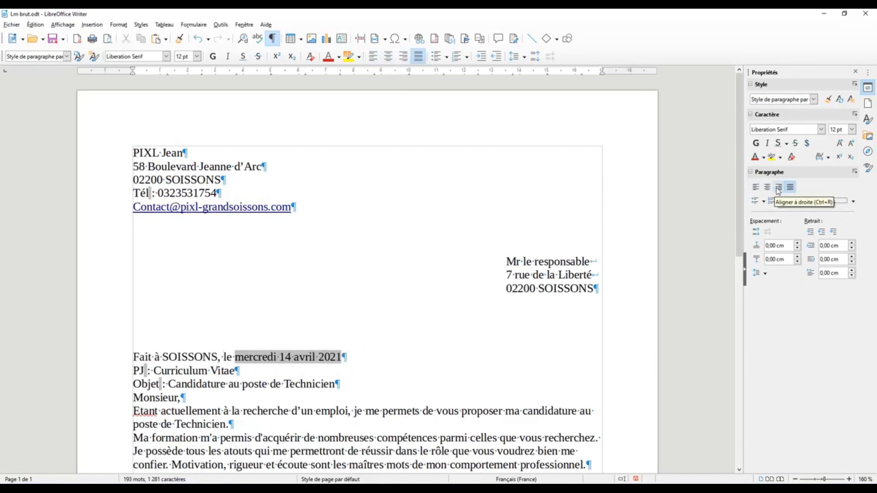
pyautogui.click(779, 188)
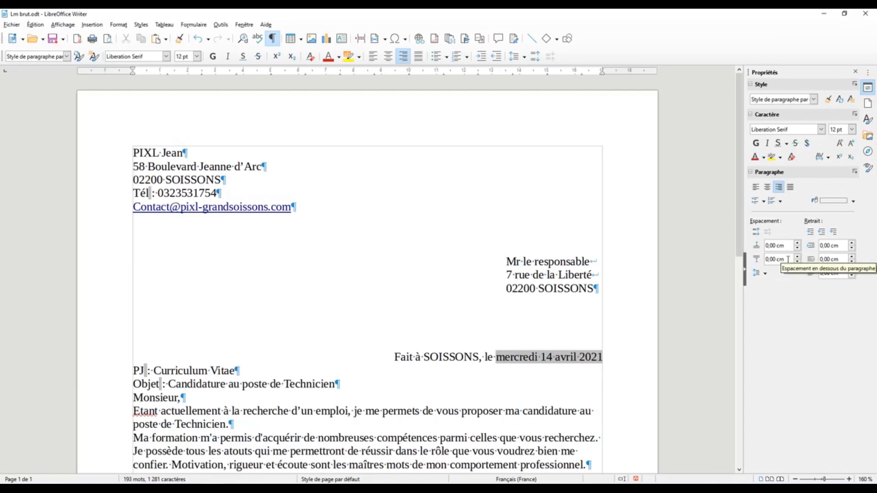
# - Try a spacing of 1 cm below the place and date line, and reset it to 0 cm
pyautogui.moveTo(788, 259); pyautogui.dragTo(764, 258)
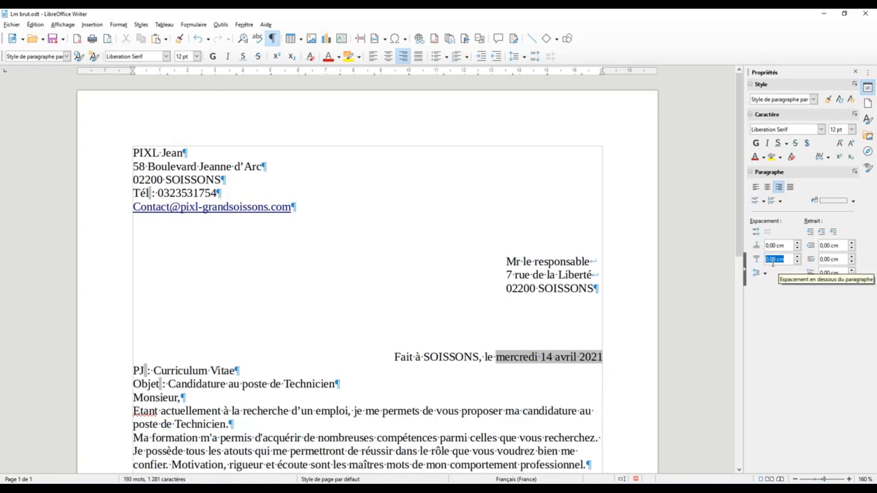
pyautogui.write('1')
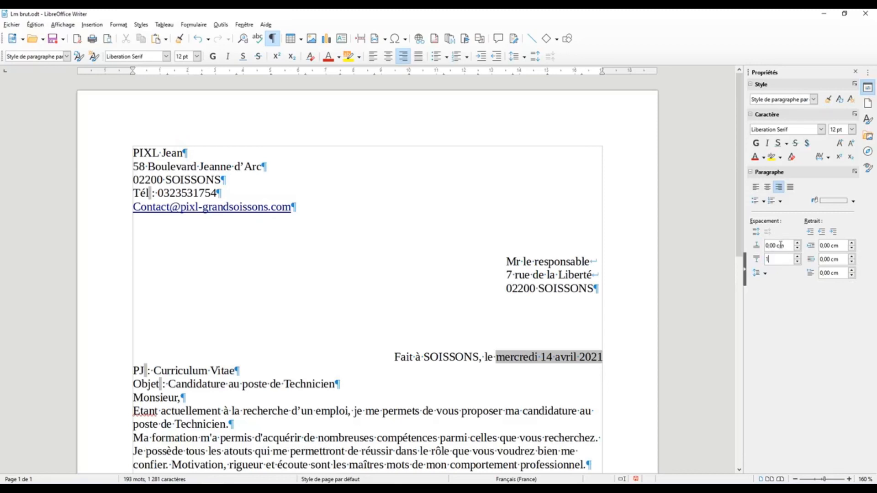
pyautogui.click(781, 245)
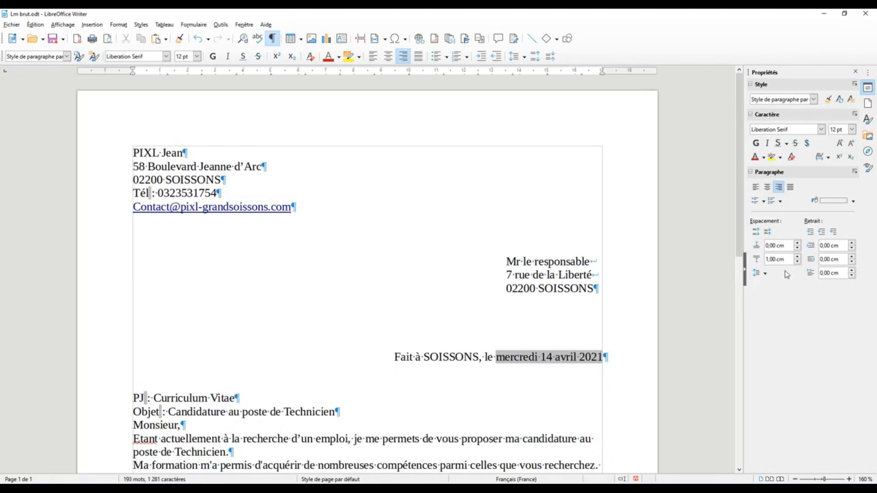
pyautogui.hotkey('ctrl', 'a')
pyautogui.tripleClick(785, 259)
pyautogui.write('0')
pyautogui.press('Return')
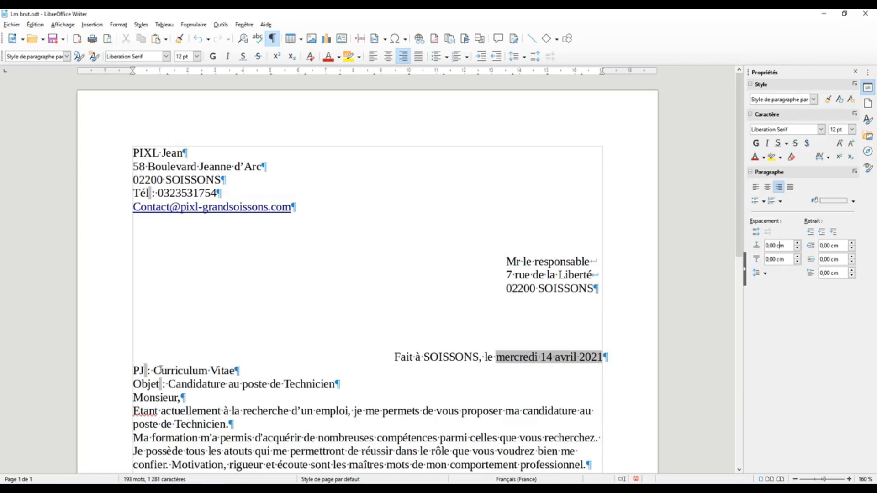
# - Set the spacing above and below the "PJ : Curriculum Vitae" line to 1 cm each
pyautogui.click(161, 371)
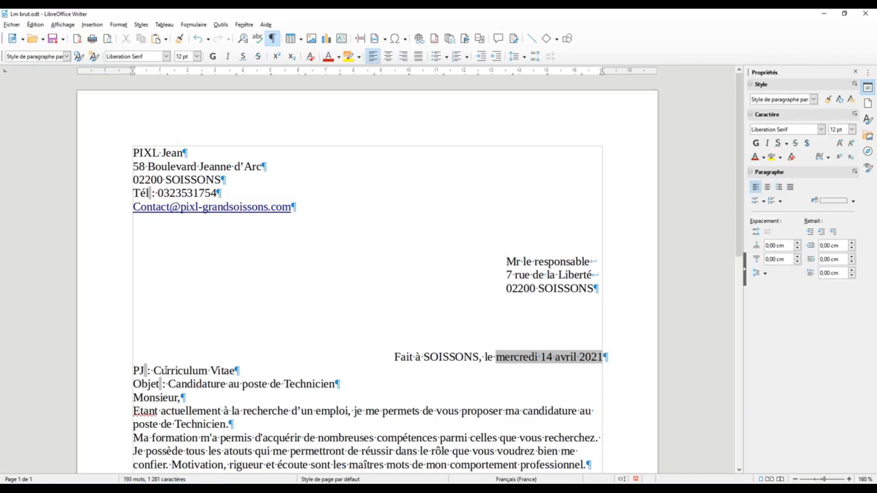
pyautogui.moveTo(785, 246); pyautogui.dragTo(745, 245)
pyautogui.write('1')
pyautogui.click(772, 260)
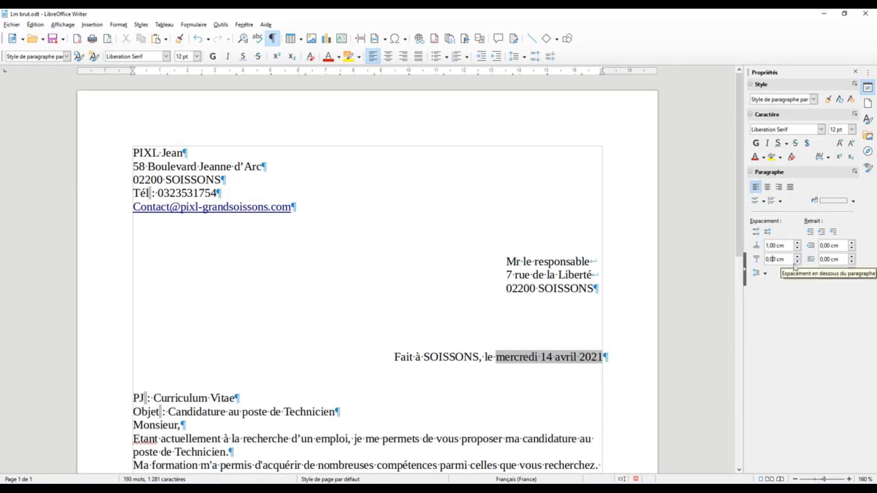
pyautogui.moveTo(788, 259); pyautogui.dragTo(761, 265)
pyautogui.write('1')
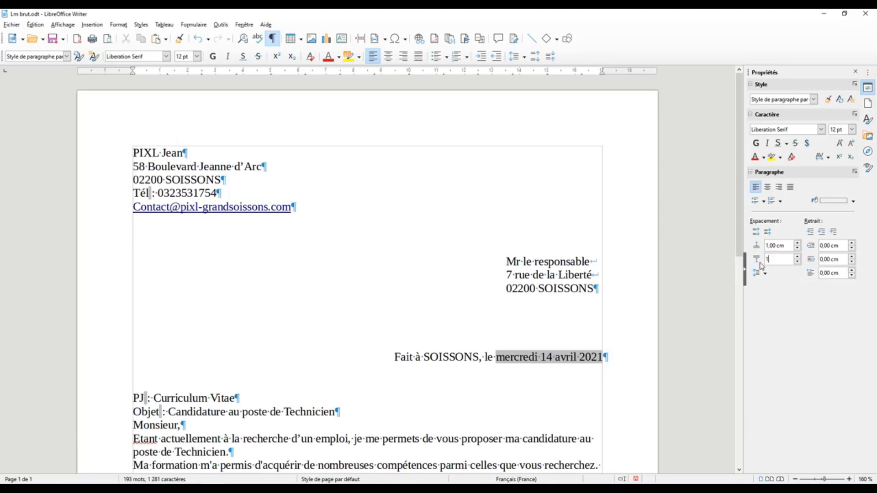
pyautogui.click(786, 246)
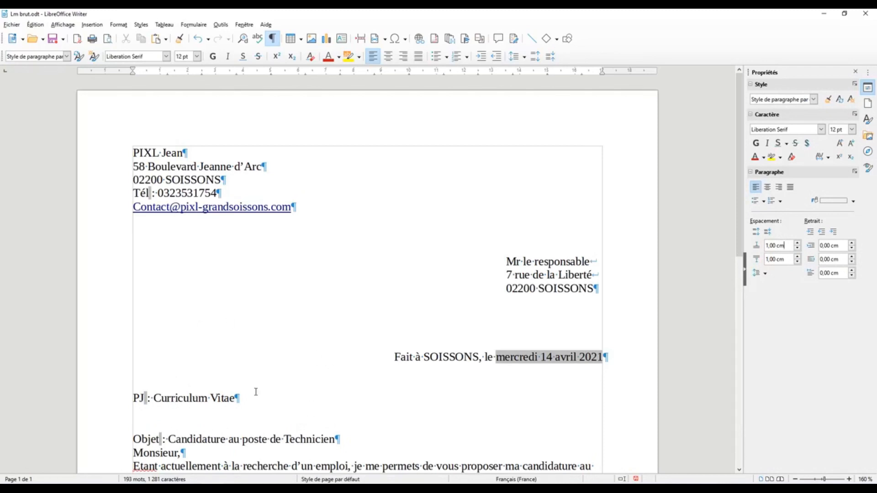
# - Reduce the spacing below the "PJ : Curriculum Vitae" line to 0.5 cm
pyautogui.scroll(-3, 274, 395)
pyautogui.scroll(-1, 282, 400)
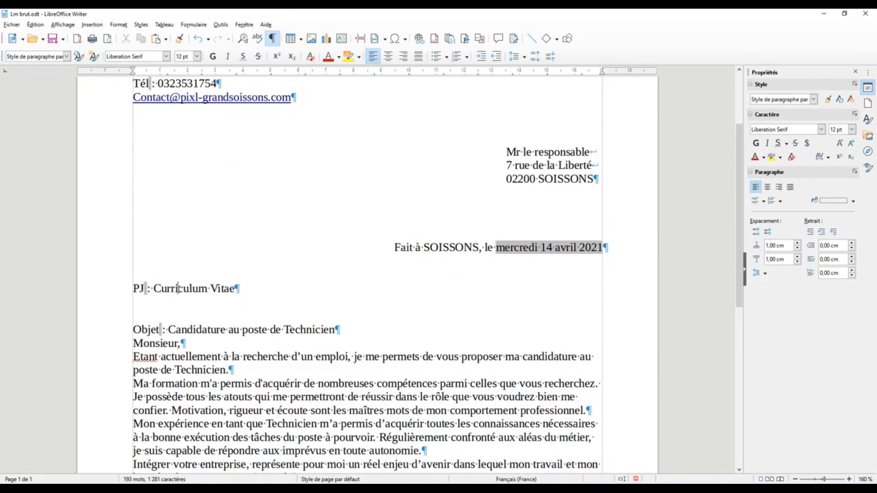
pyautogui.click(798, 263)
pyautogui.click(798, 263)
pyautogui.click(798, 263)
pyautogui.click(797, 263)
pyautogui.click(797, 263)
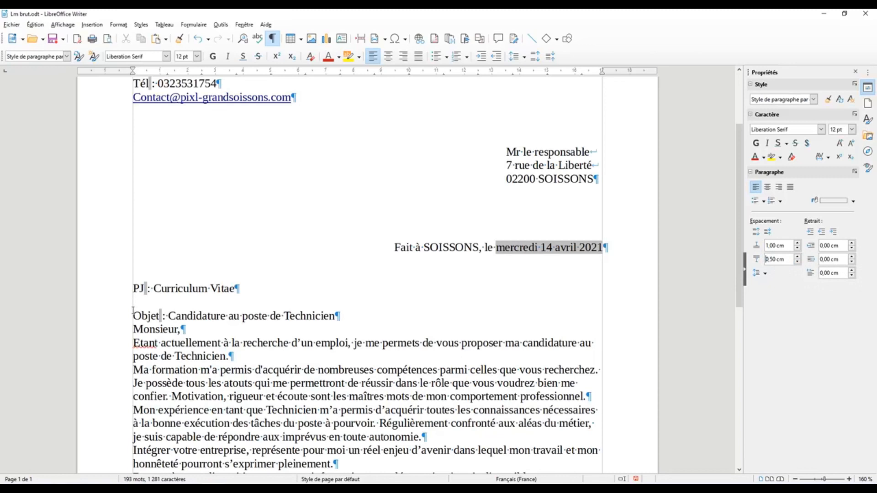
# - Set the spacing of the salutation "Monsieur," to 1 cm above and 0.5 cm below the paragraph
pyautogui.click(134, 329)
pyautogui.moveTo(786, 246); pyautogui.dragTo(751, 247)
pyautogui.write('1')
pyautogui.press('Return')
pyautogui.moveTo(787, 261); pyautogui.dragTo(747, 258)
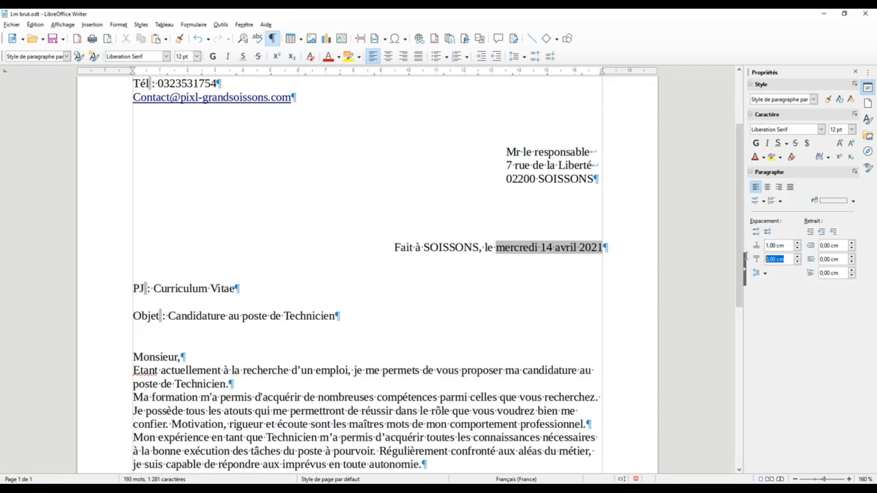
pyautogui.write('0')
pyautogui.press('Return')
# - Set a spacing of 0.3 cm below each body paragraph, from "Etant actuellement" to "votre convenance"
pyautogui.scroll(-3, 626, 335)
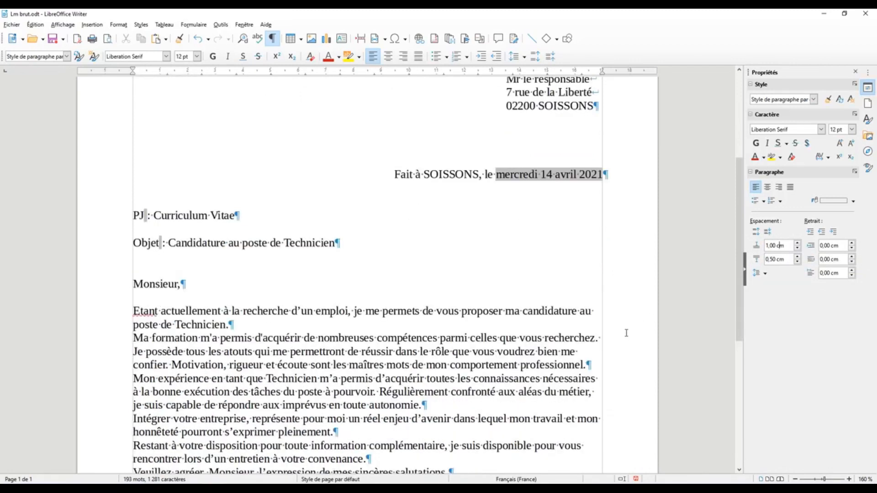
pyautogui.scroll(-3, 627, 333)
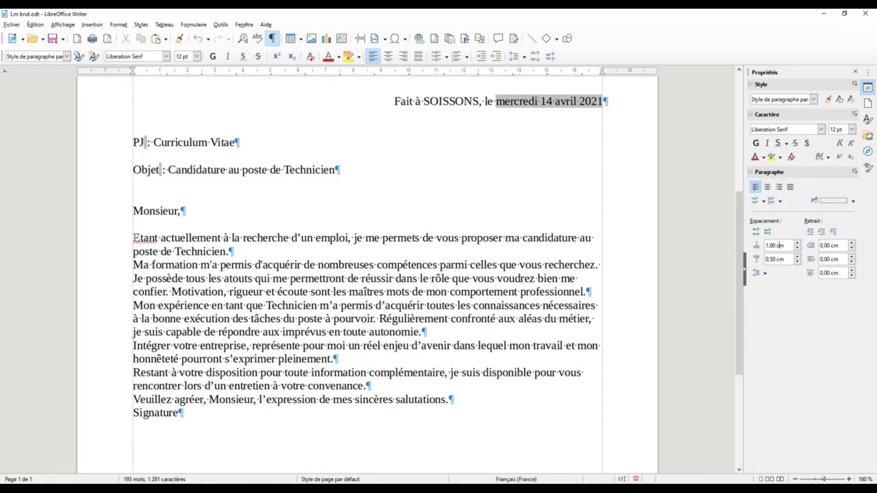
pyautogui.moveTo(134, 238); pyautogui.dragTo(370, 396)
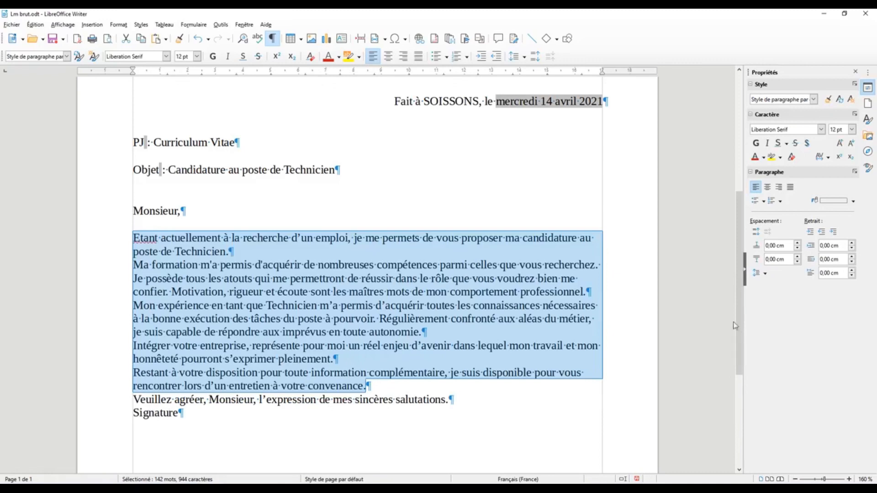
pyautogui.tripleClick(784, 258)
pyautogui.write('0,3')
pyautogui.press('Return')
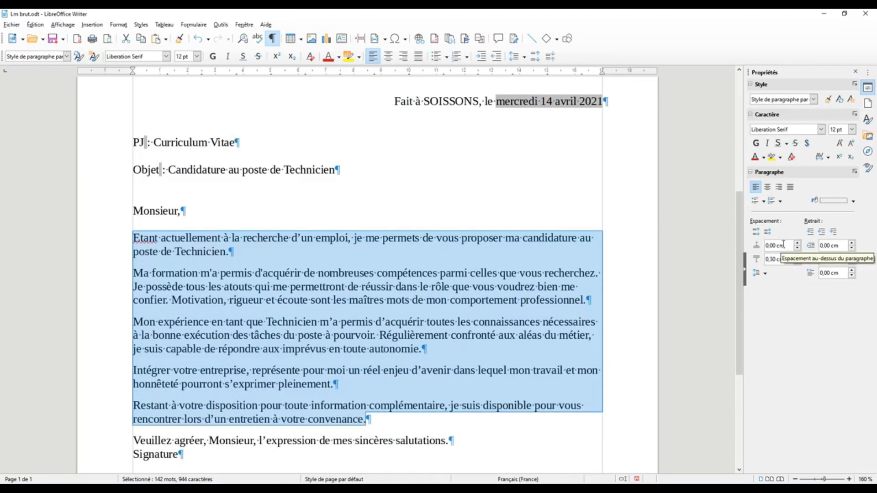
pyautogui.click(783, 245)
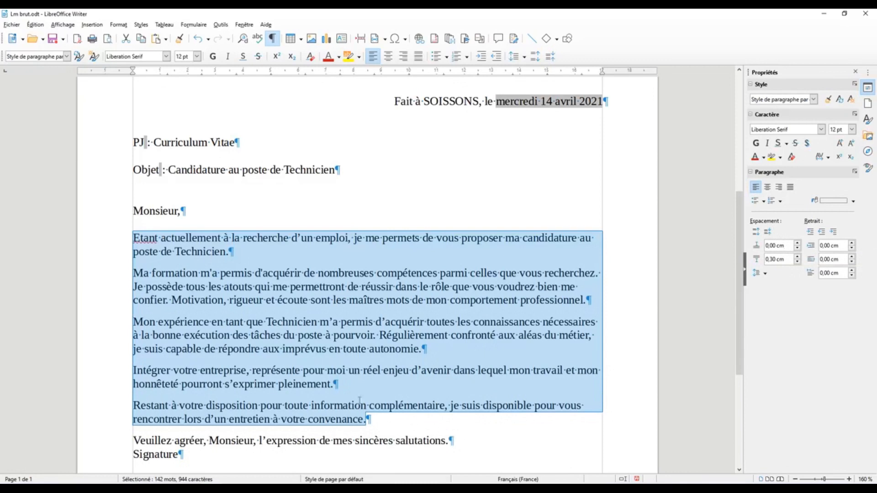
# - Right-align the "Signature" line and set the spacing above it to 1.5 cm
pyautogui.click(191, 442)
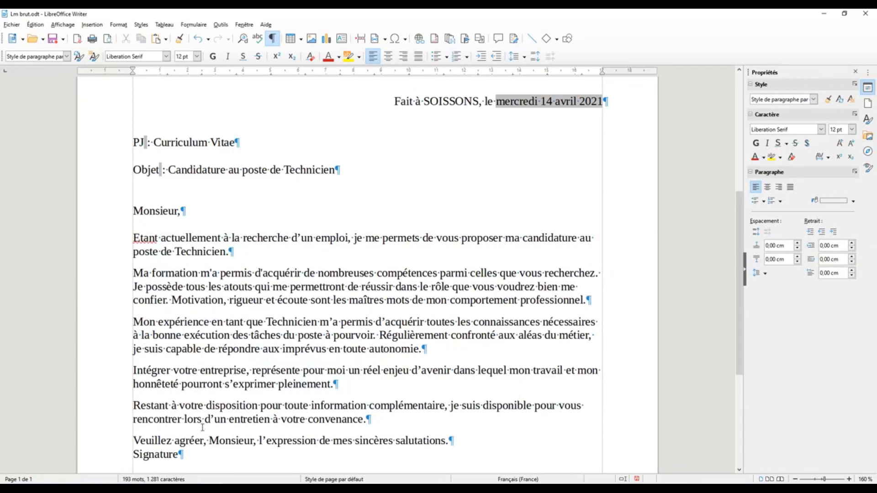
pyautogui.scroll(-3, 171, 456)
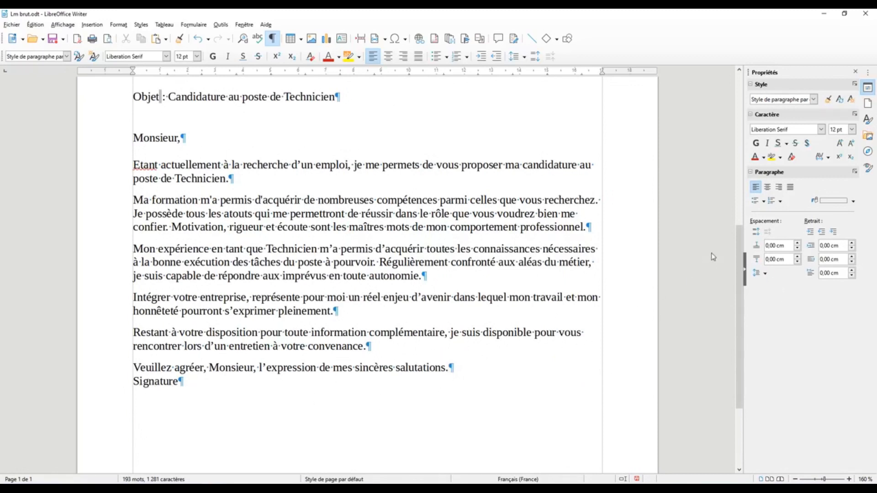
pyautogui.moveTo(788, 246); pyautogui.dragTo(756, 246)
pyautogui.write('1,5')
pyautogui.click(779, 190)
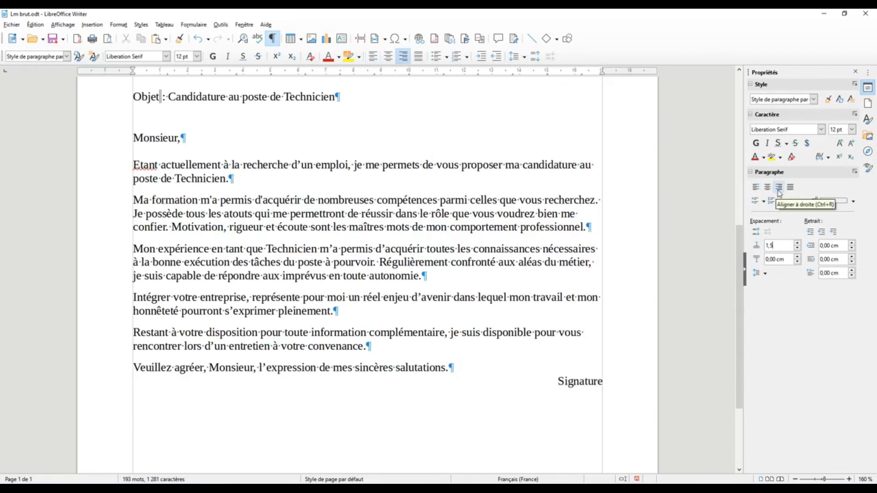
pyautogui.click(780, 259)
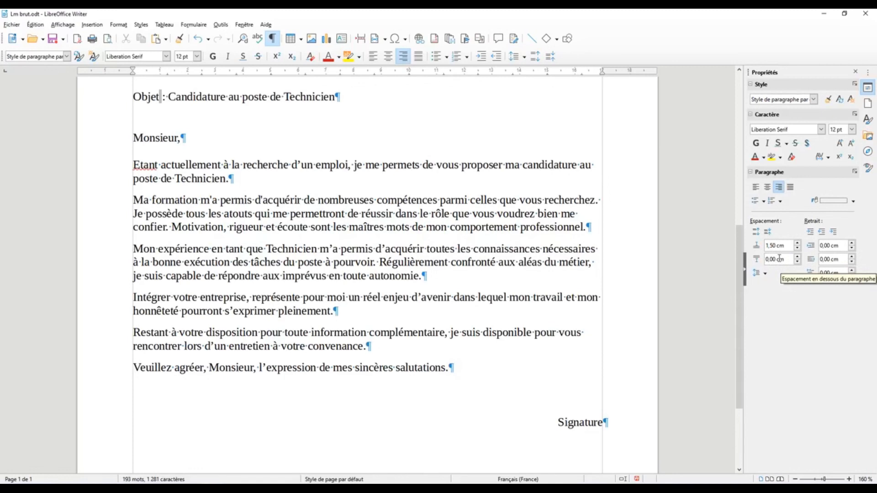
pyautogui.scroll(8, 481, 344)
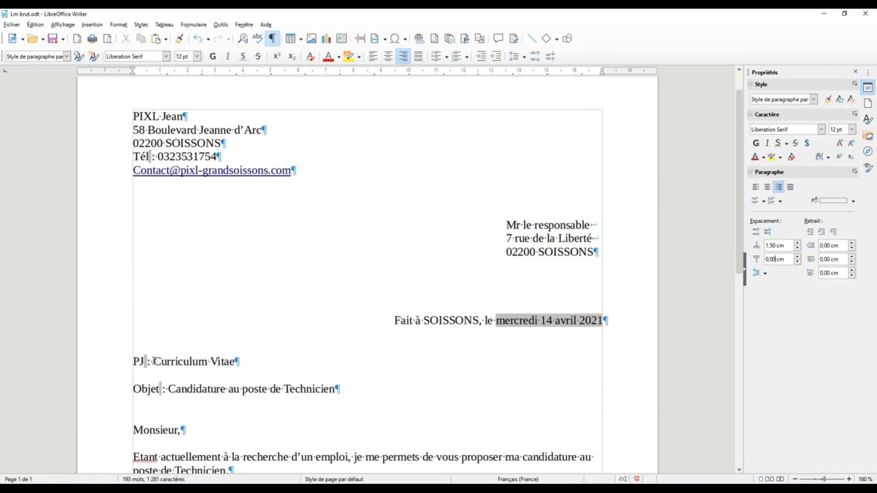
pyautogui.scroll(-8, 173, 359)
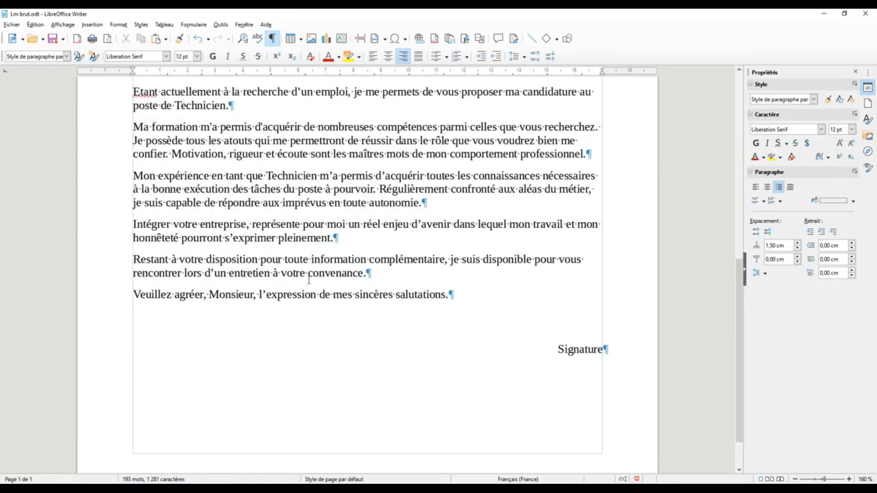
pyautogui.scroll(9, 301, 274)
pyautogui.moveTo(154, 398); pyautogui.dragTo(236, 398)
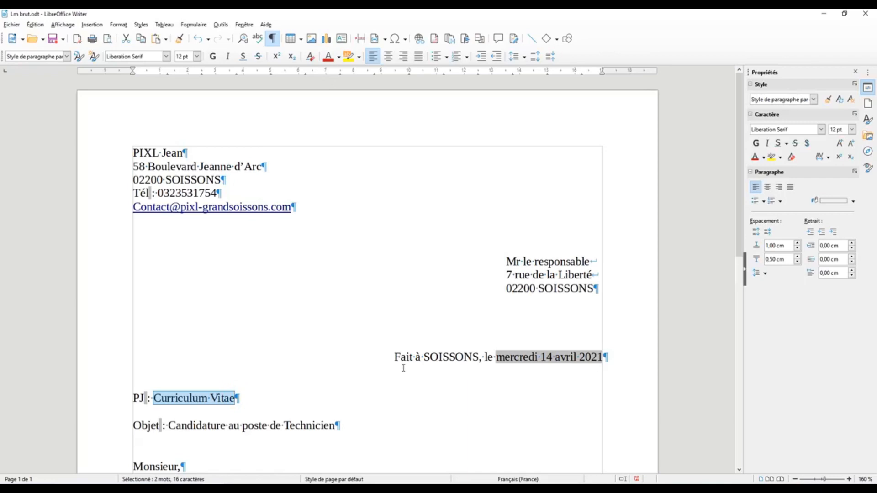
pyautogui.click(363, 313)
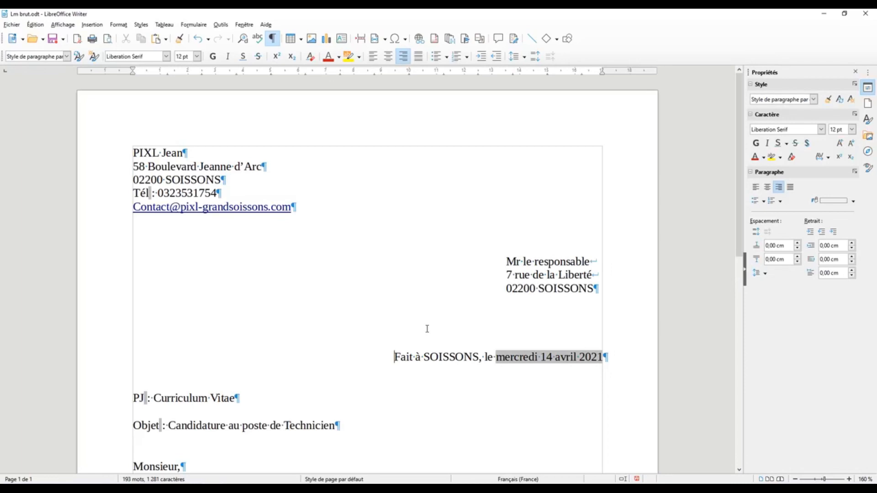
# - Try the Arial font on the entire letter and undo the font change
pyautogui.hotkey('ctrl', 'a')
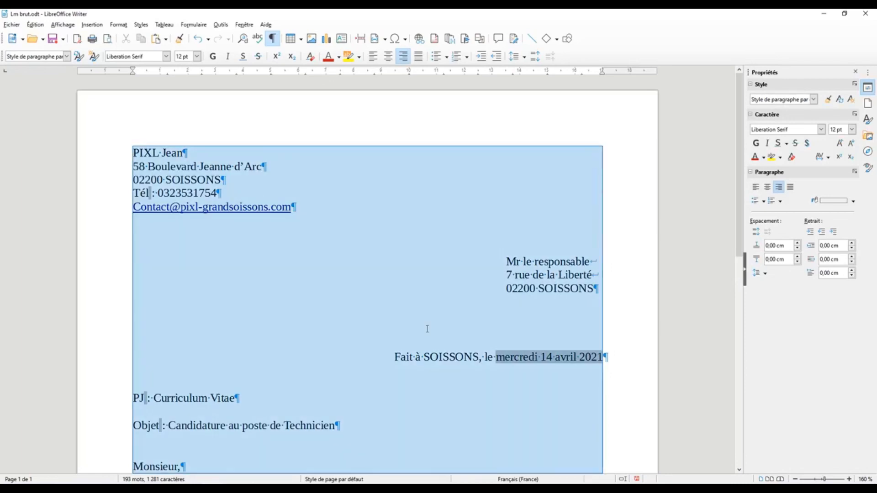
pyautogui.scroll(-5, 428, 328)
pyautogui.scroll(-3, 428, 327)
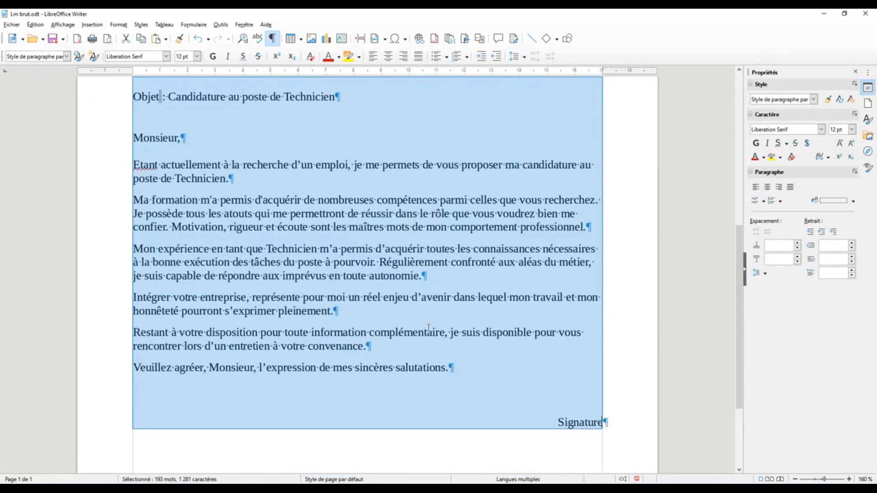
pyautogui.scroll(9, 428, 327)
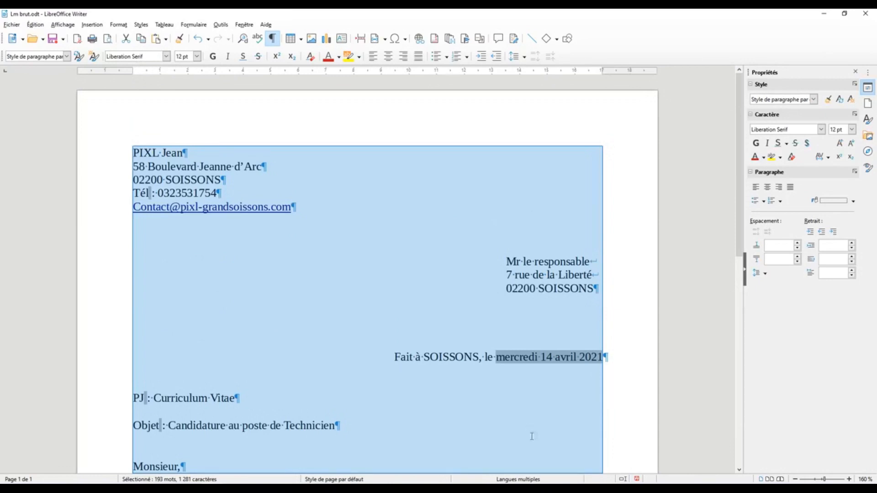
pyautogui.click(166, 56)
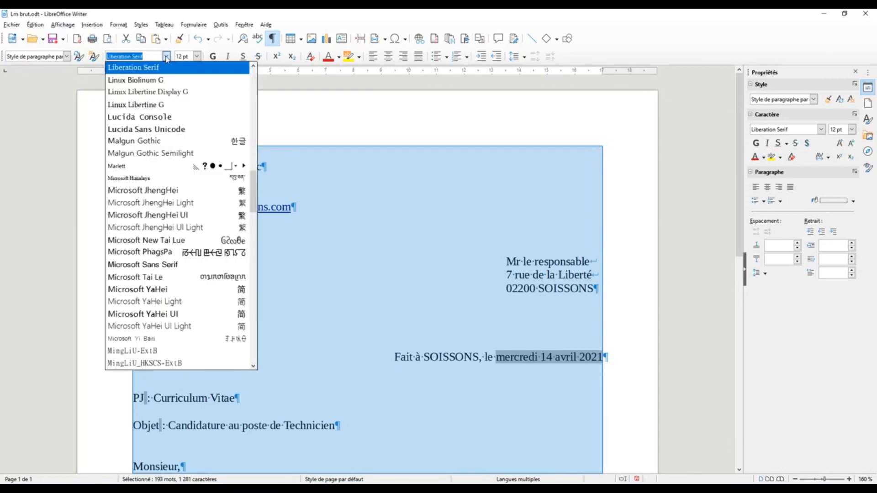
pyautogui.write('Alef')
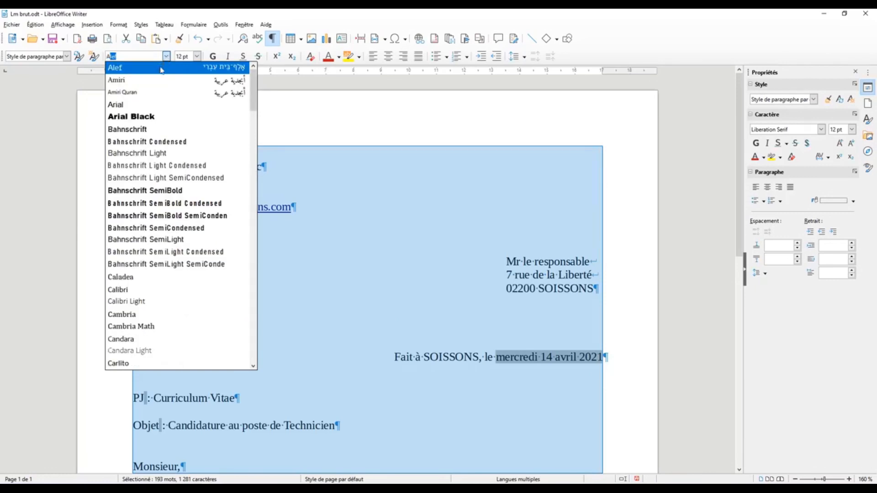
pyautogui.click(152, 110)
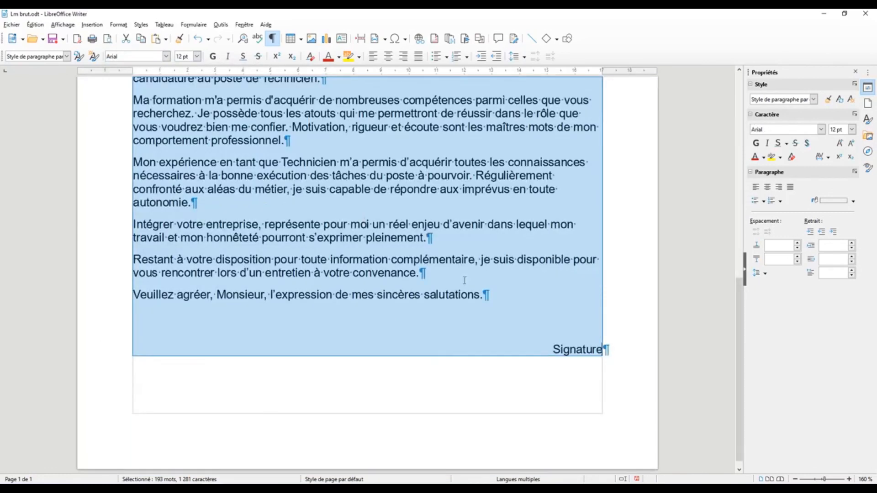
pyautogui.scroll(10, 465, 280)
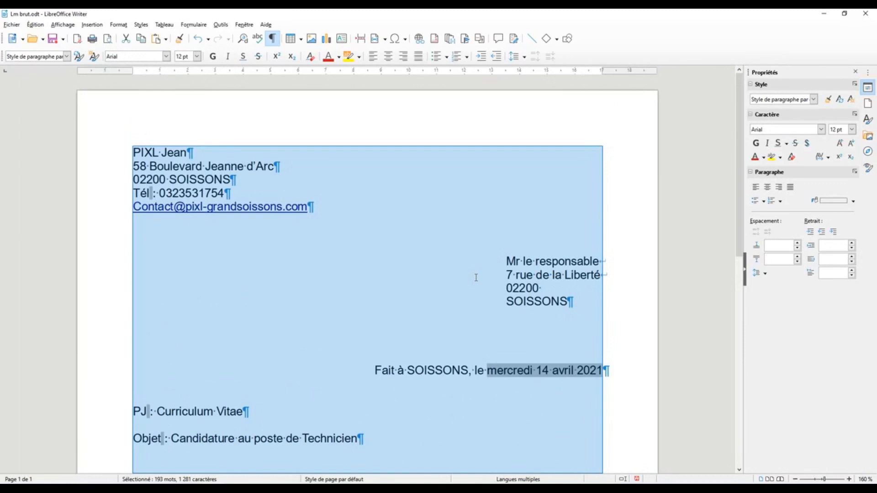
pyautogui.scroll(-1, 474, 275)
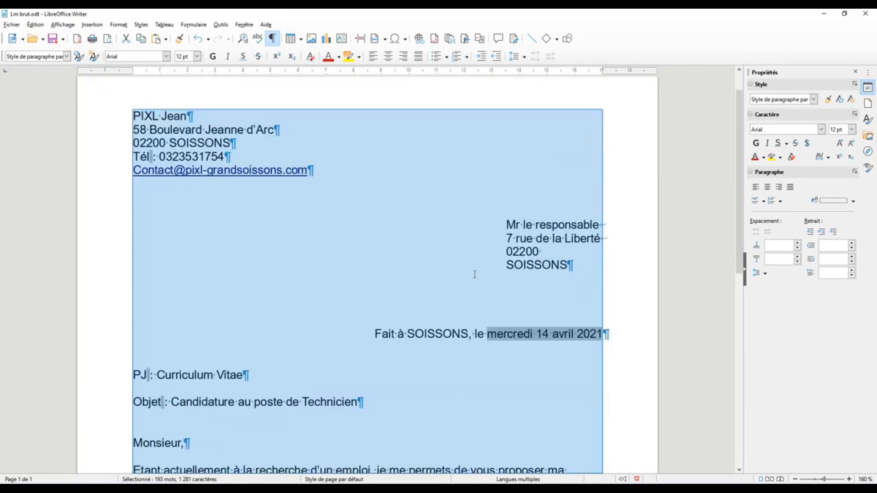
pyautogui.hotkey('ctrl', 'z')
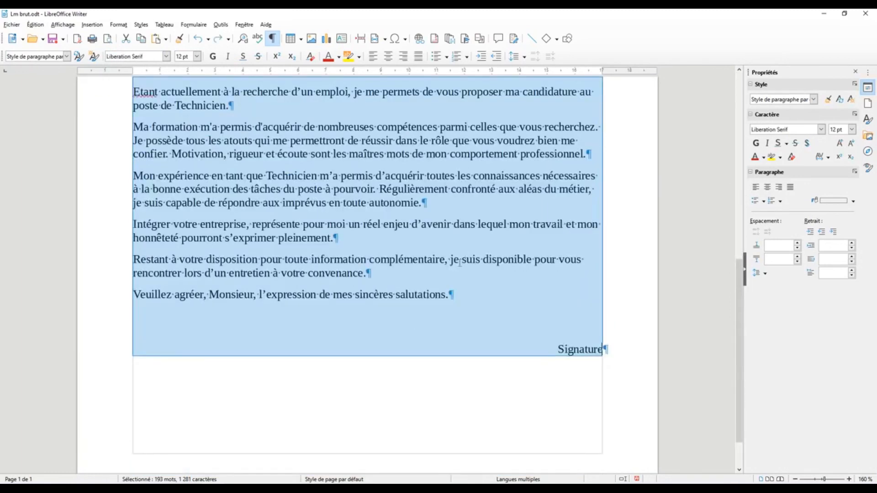
pyautogui.click(437, 330)
# - Practise selecting "Curriculum" and "Vitae" as separate words, and the whole "PJ : Curriculum Vitae" line, and clear the selection
pyautogui.scroll(7, 393, 242)
pyautogui.scroll(3, 381, 255)
pyautogui.moveTo(153, 362); pyautogui.dragTo(235, 363)
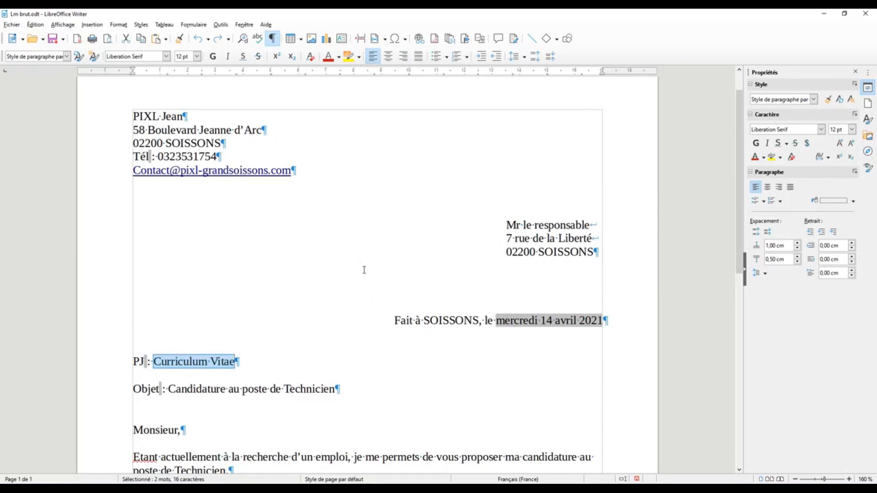
pyautogui.click(207, 361)
pyautogui.doubleClick(182, 362)
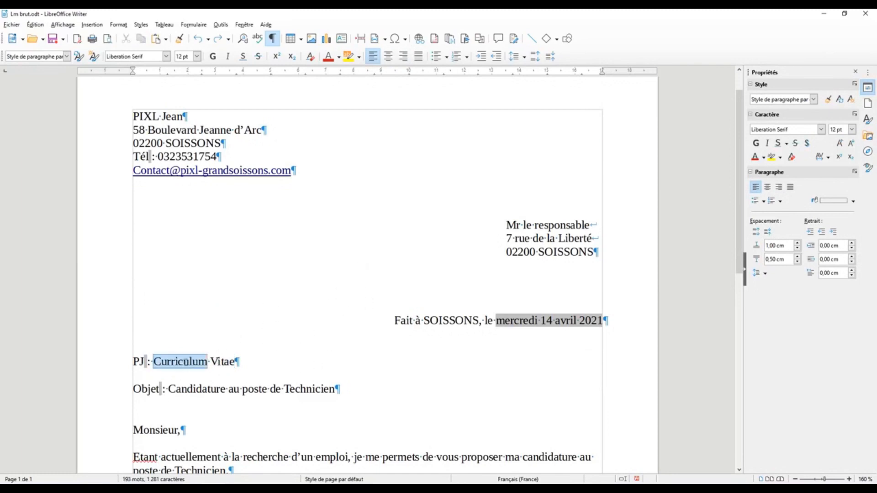
pyautogui.keyDown('ctrl'); pyautogui.doubleClick(225, 361); pyautogui.keyUp('ctrl')
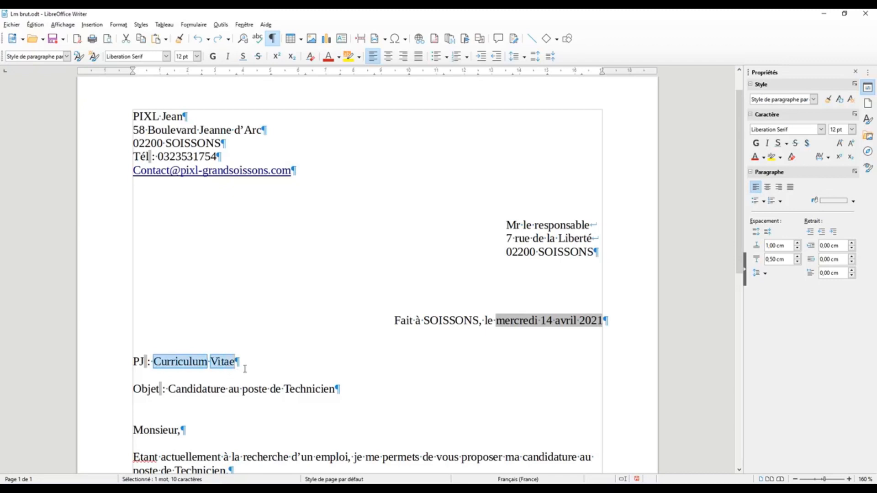
pyautogui.click(218, 361)
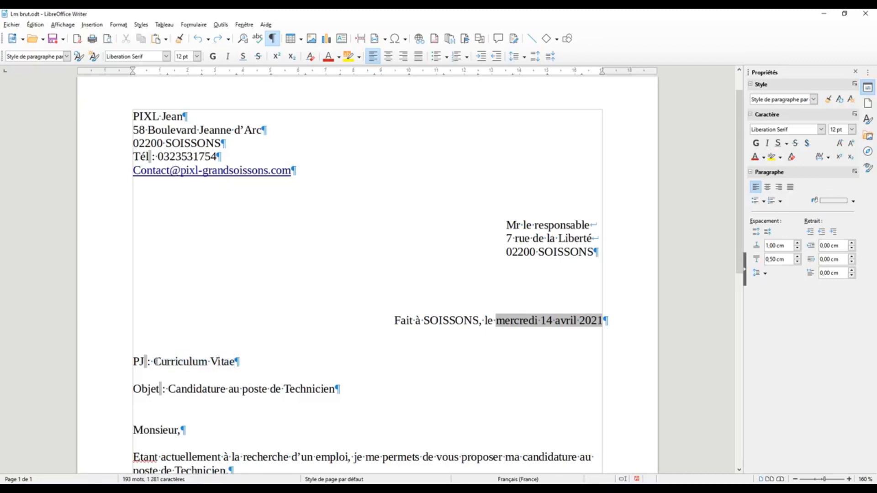
pyautogui.doubleClick(155, 362)
pyautogui.tripleClick(155, 361)
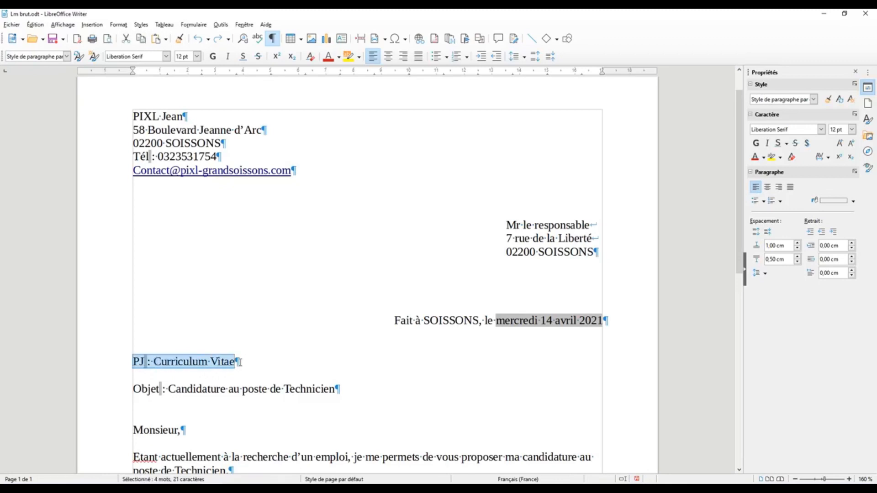
pyautogui.click(269, 356)
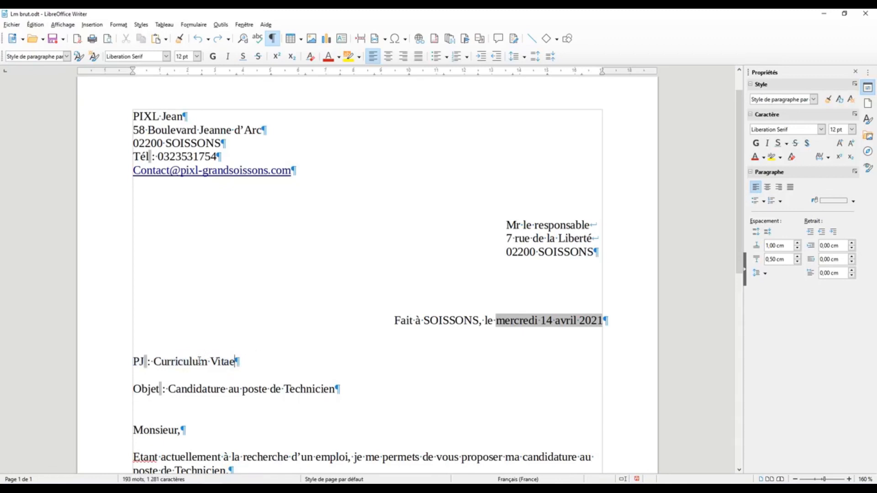
pyautogui.scroll(-3, 397, 343)
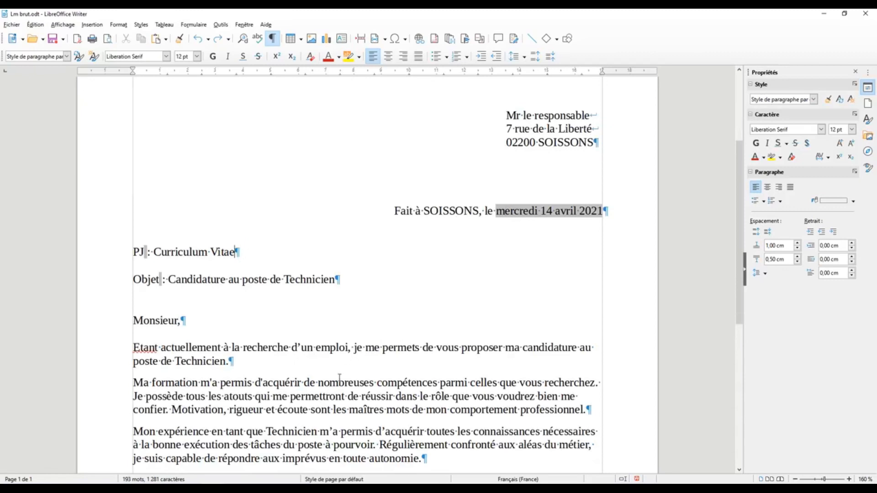
# - Select the first sentence of the "Ma formation" paragraph and extend the selection to the entire paragraph
pyautogui.tripleClick(307, 383)
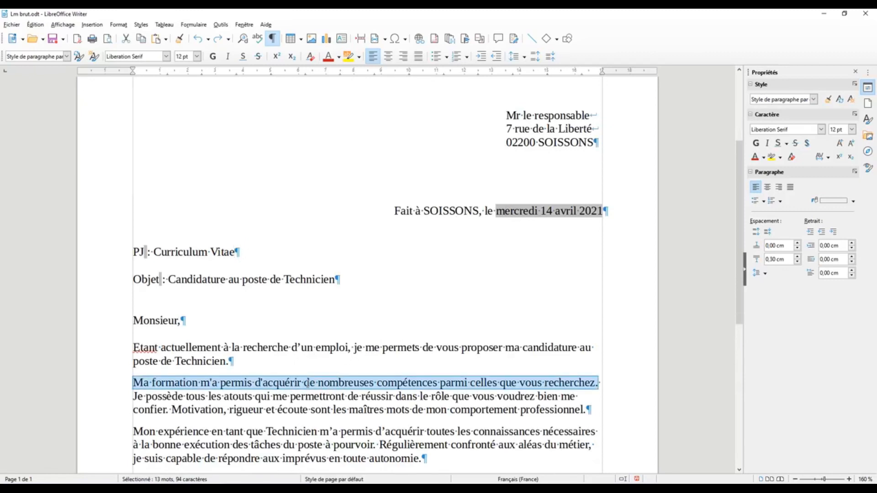
pyautogui.tripleClick(308, 383)
pyautogui.click(385, 383)
pyautogui.doubleClick(385, 383)
pyautogui.click(385, 382)
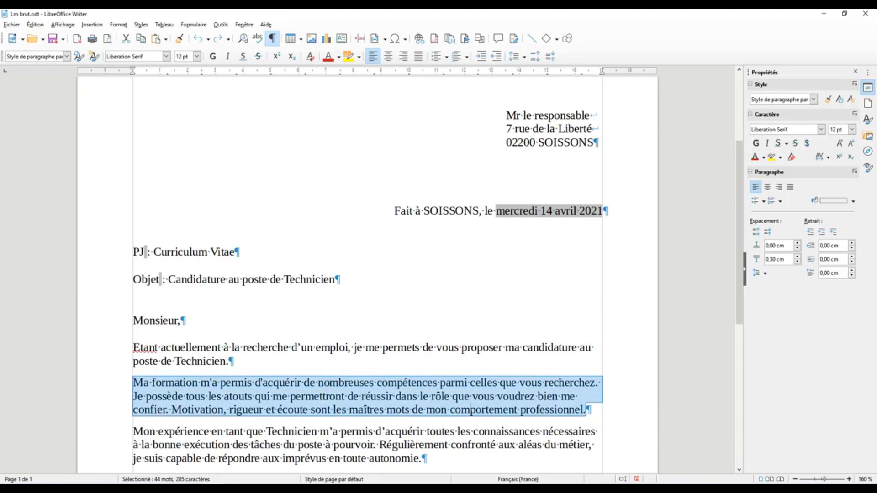
# - Select the first sentence of the "Mon expérience" paragraph, followed by the whole paragraph
pyautogui.scroll(-1, 422, 429)
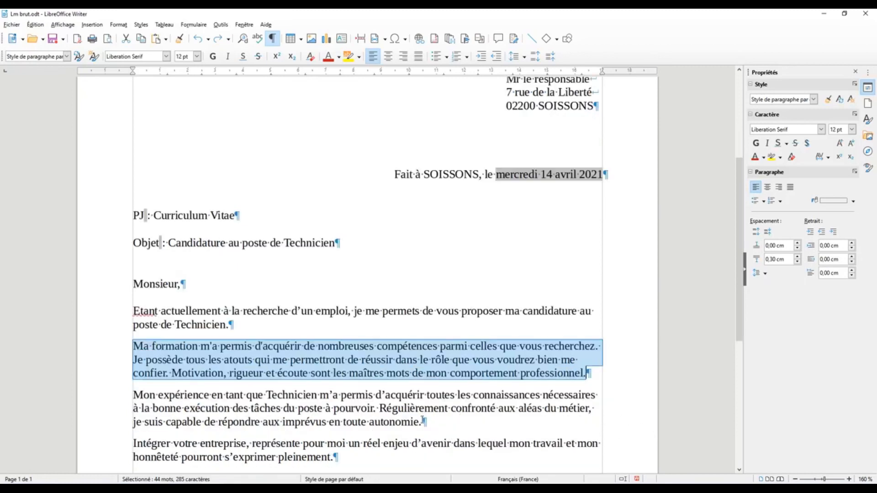
pyautogui.tripleClick(306, 395)
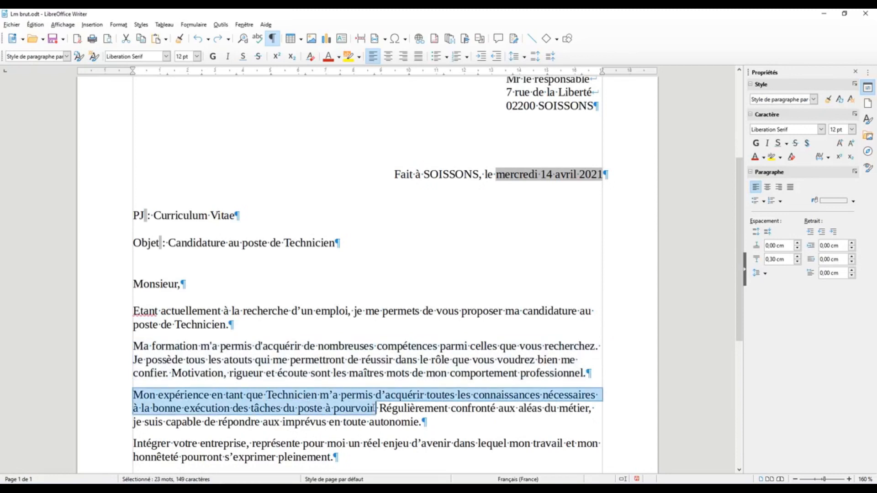
pyautogui.doubleClick(402, 396)
pyautogui.click(402, 396)
pyautogui.click(402, 396)
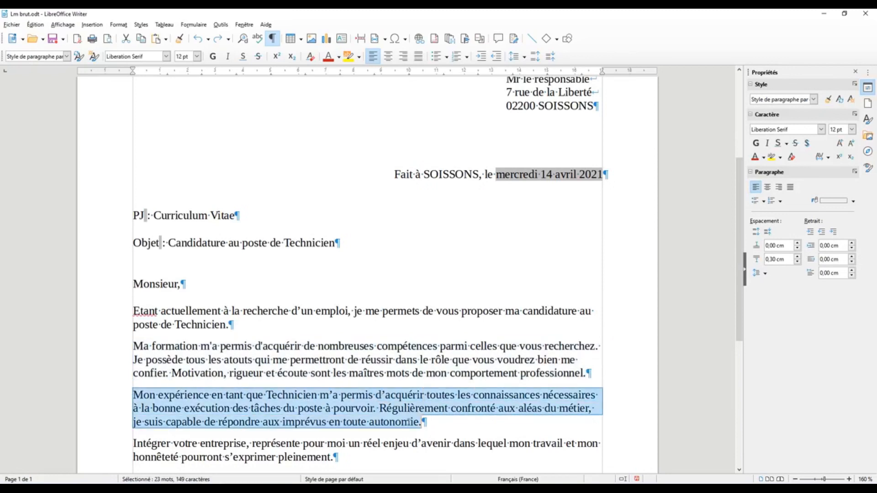
# - Change the font of the words "Curriculum Vitae" in the PJ line to Ink Free
pyautogui.scroll(4, 427, 338)
pyautogui.scroll(1, 427, 338)
pyautogui.scroll(-1, 425, 338)
pyautogui.moveTo(154, 361); pyautogui.dragTo(239, 362)
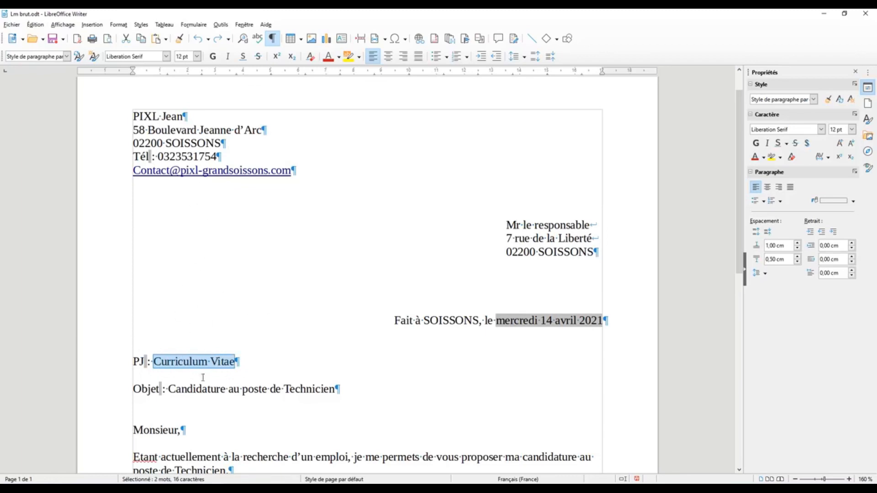
pyautogui.click(167, 57)
pyautogui.scroll(-6, 147, 290)
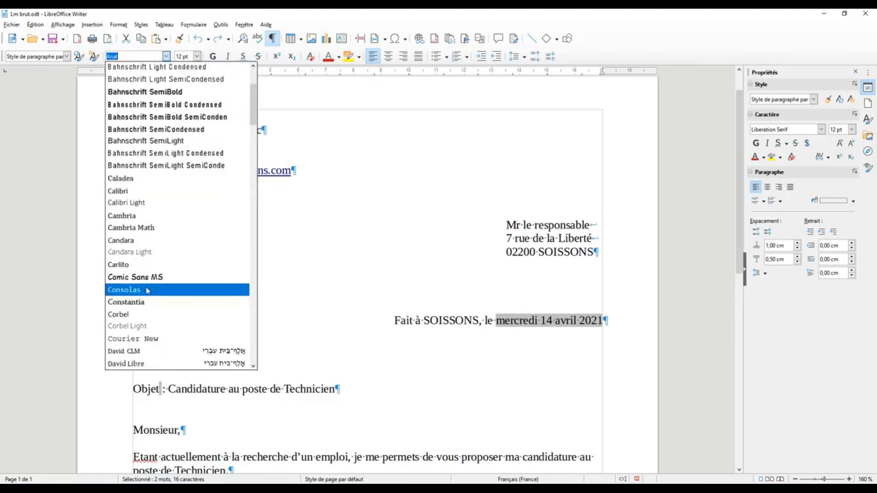
pyautogui.scroll(4, 147, 293)
pyautogui.scroll(-2, 148, 286)
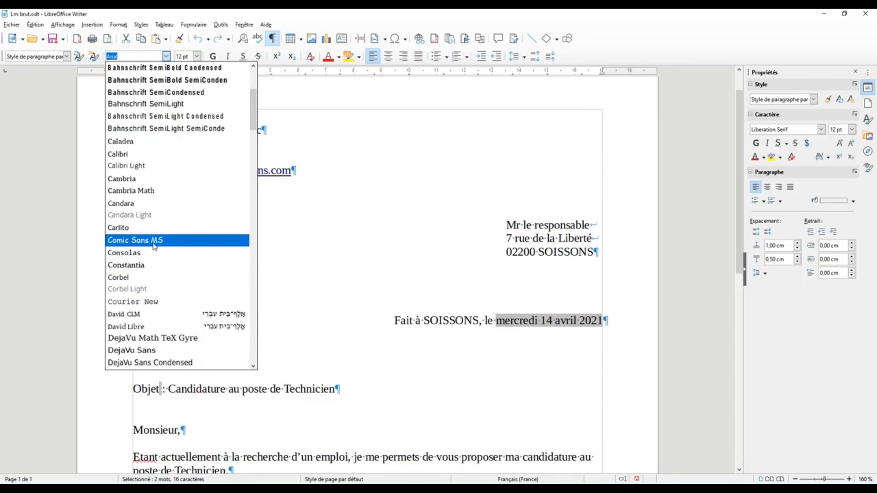
pyautogui.scroll(-7, 155, 247)
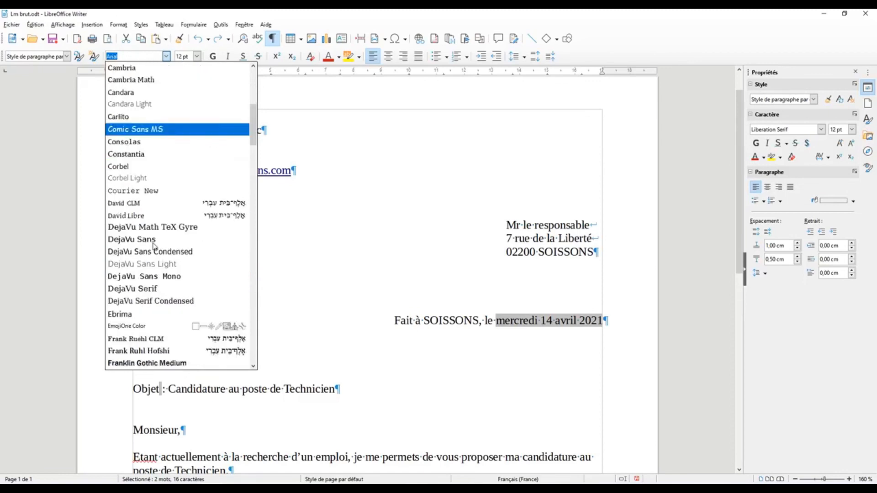
pyautogui.scroll(-2, 154, 247)
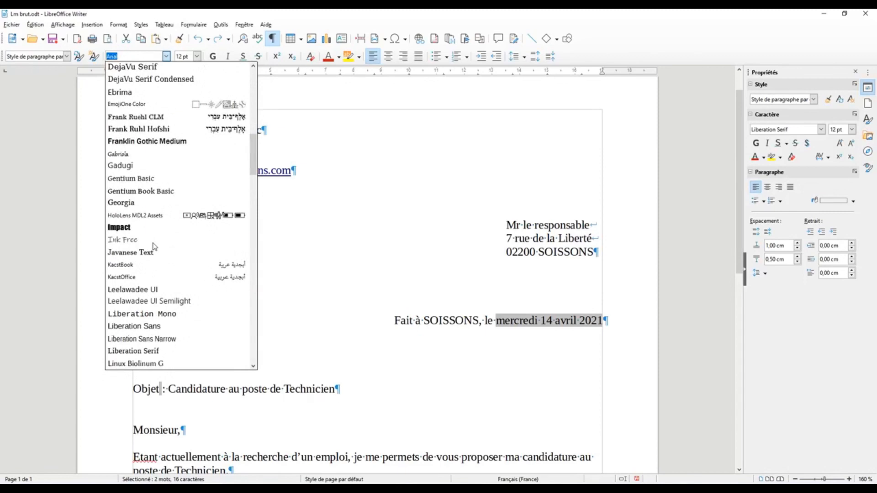
pyautogui.scroll(-2, 154, 247)
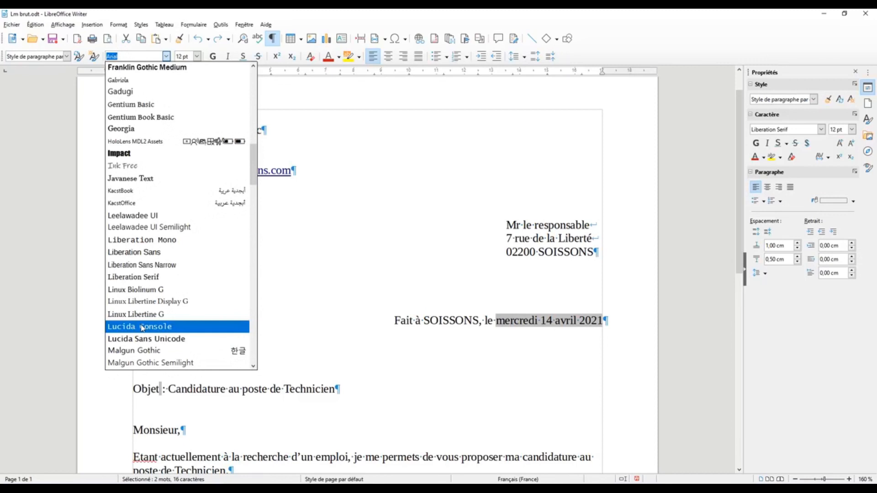
pyautogui.click(121, 165)
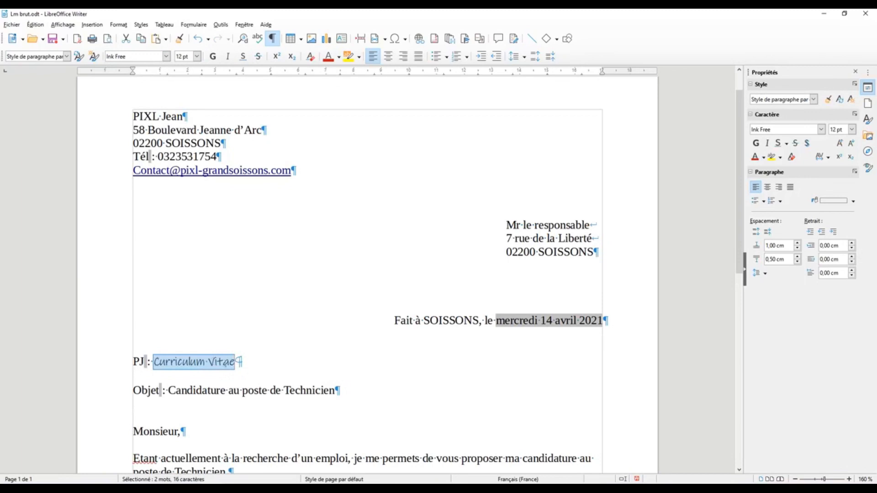
# - Set the font size of "Curriculum Vitae" in the PJ line to 13,5 pt
pyautogui.click(197, 57)
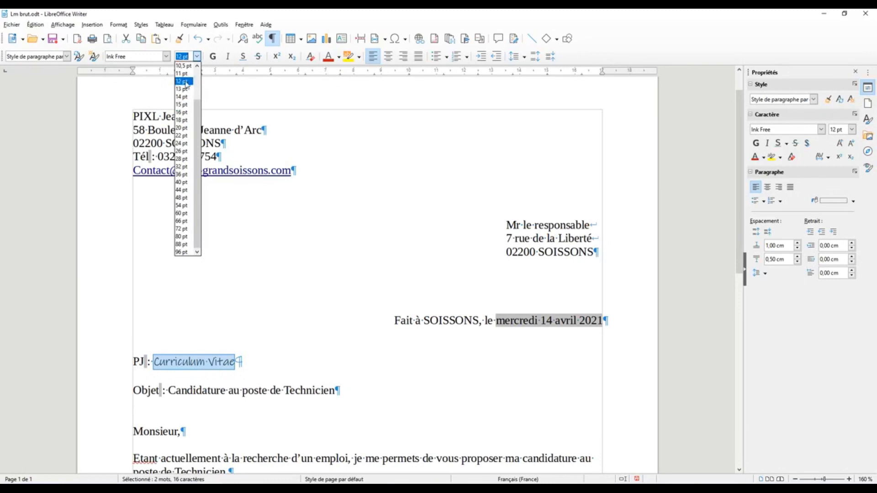
pyautogui.click(187, 57)
pyautogui.tripleClick(187, 56)
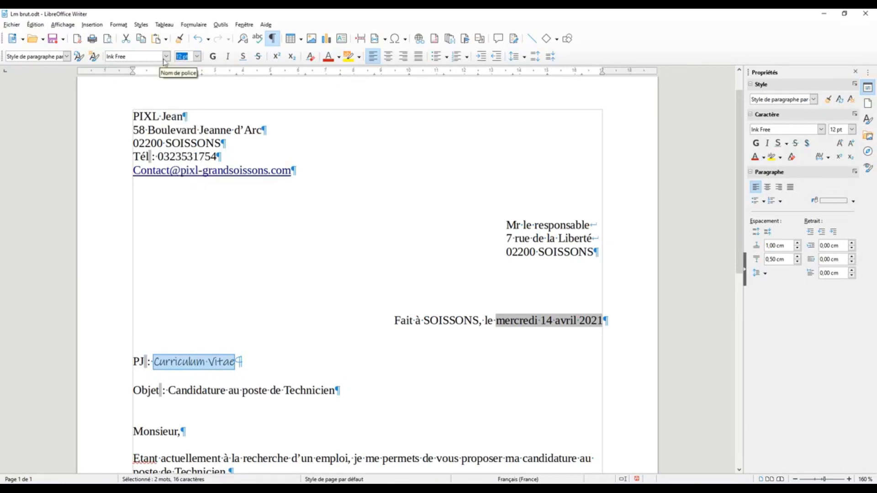
pyautogui.click(197, 57)
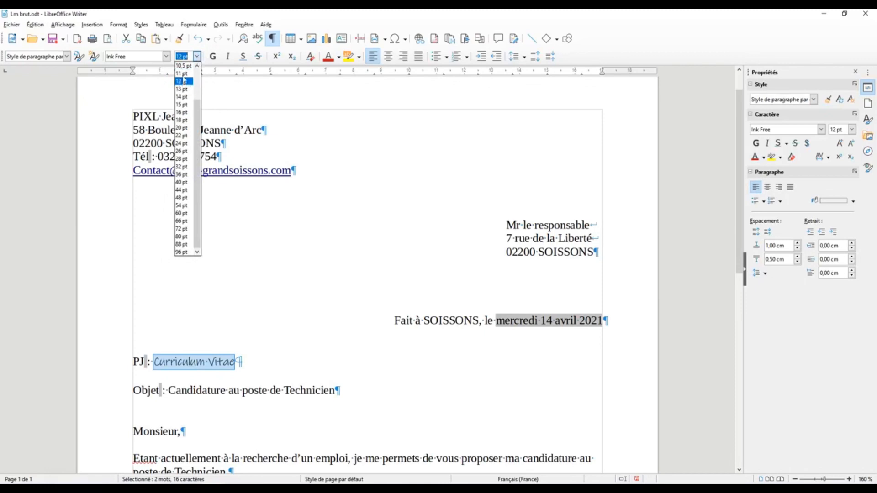
pyautogui.click(190, 57)
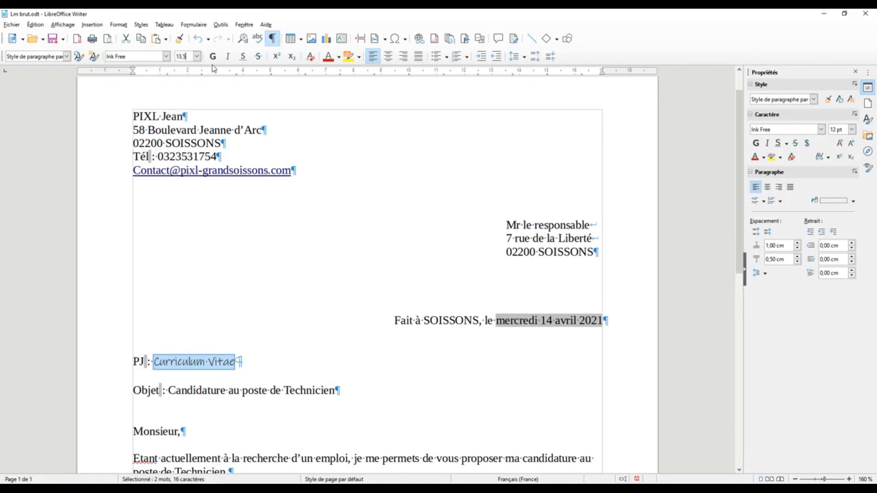
pyautogui.write('13,5')
pyautogui.press('Return')
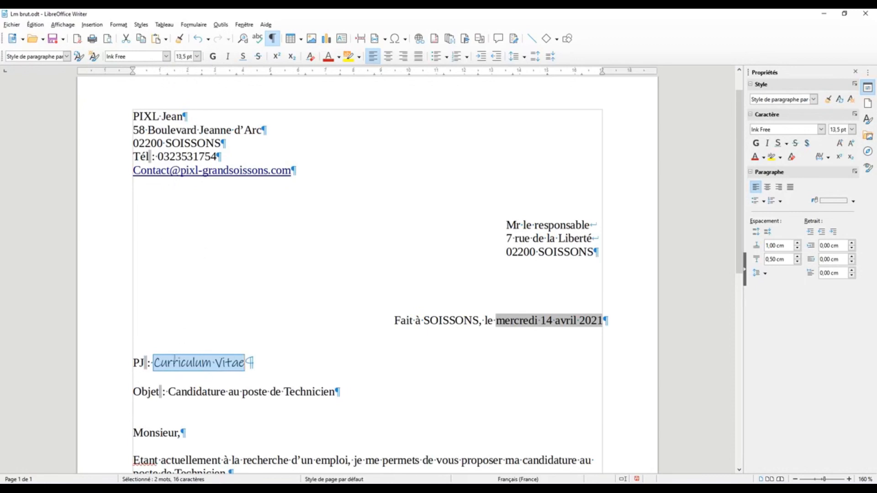
# - Try bold, italic, underline and strikethrough on "Curriculum Vitae", and remove each effect again
pyautogui.click(213, 59)
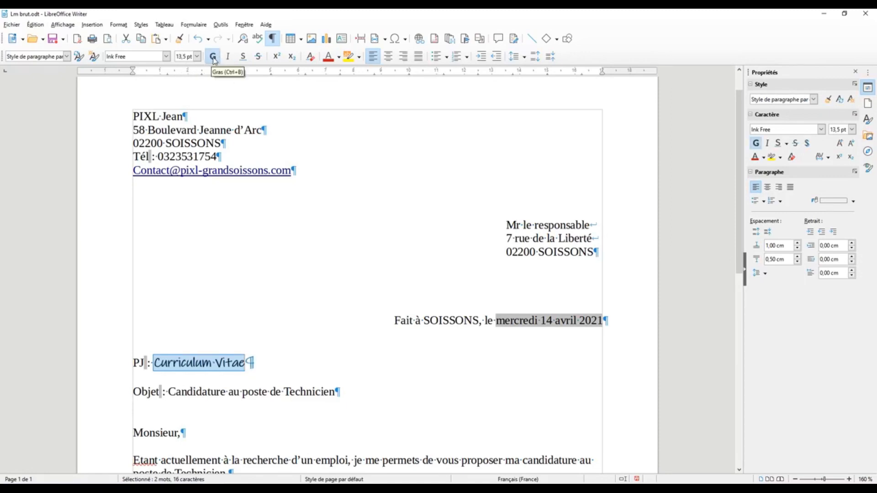
pyautogui.click(213, 58)
pyautogui.click(229, 57)
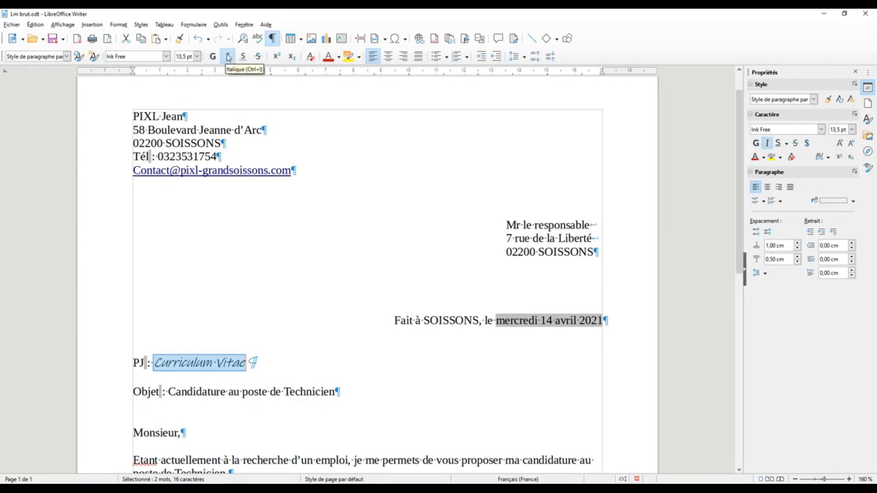
pyautogui.click(243, 58)
pyautogui.click(258, 58)
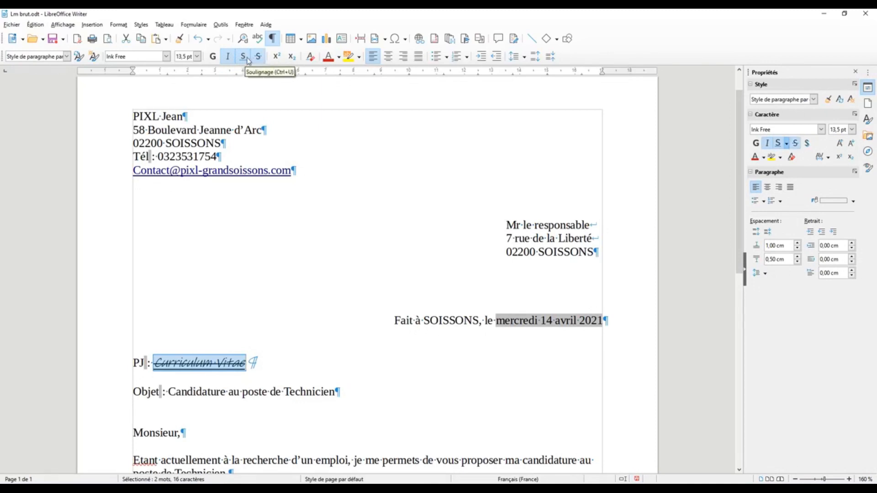
pyautogui.click(242, 57)
pyautogui.click(259, 57)
pyautogui.click(227, 58)
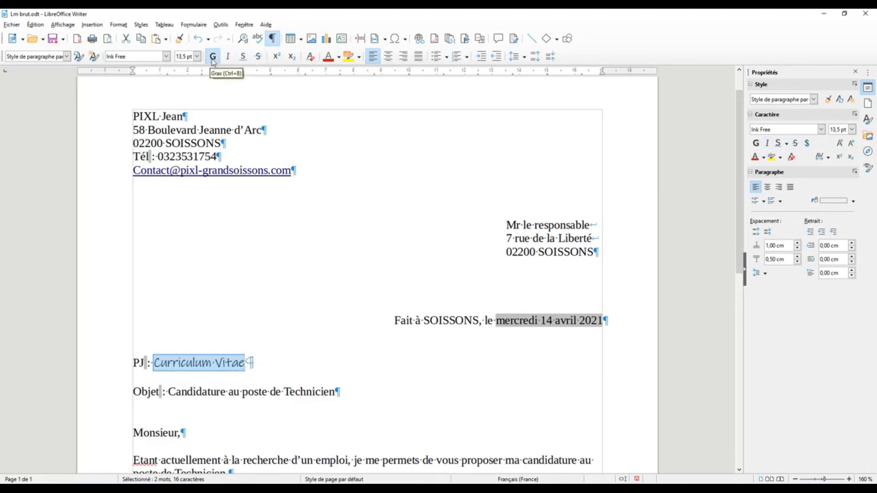
pyautogui.hotkey('ctrl', 'b')
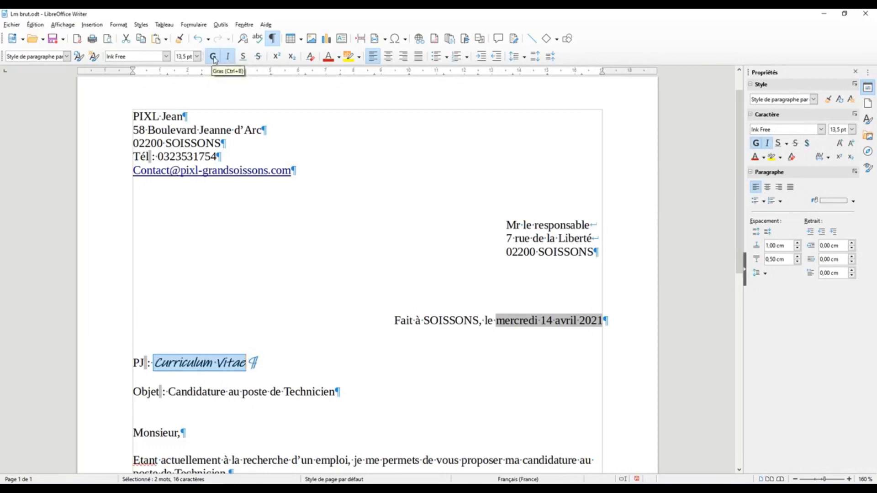
pyautogui.click(212, 57)
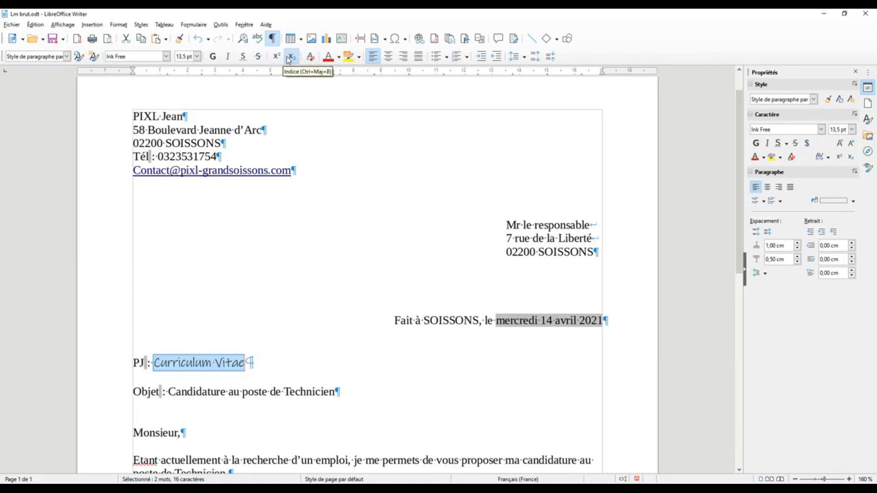
# - Try superscript and subscript on the initial "C" of "Curriculum", and remove both effects
pyautogui.moveTo(153, 362); pyautogui.dragTo(161, 362)
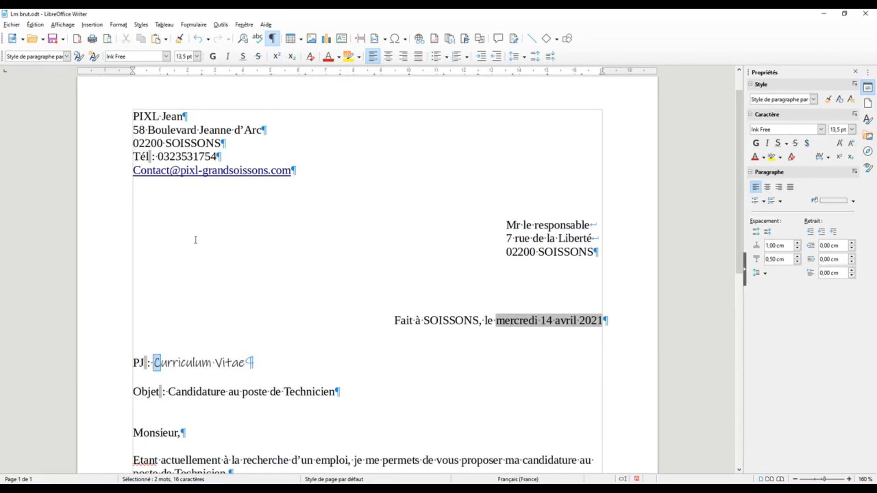
pyautogui.click(277, 56)
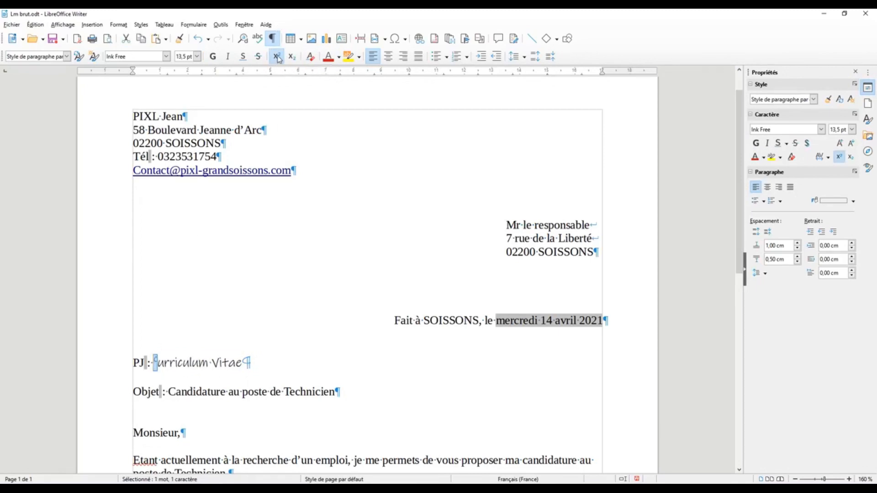
pyautogui.click(278, 58)
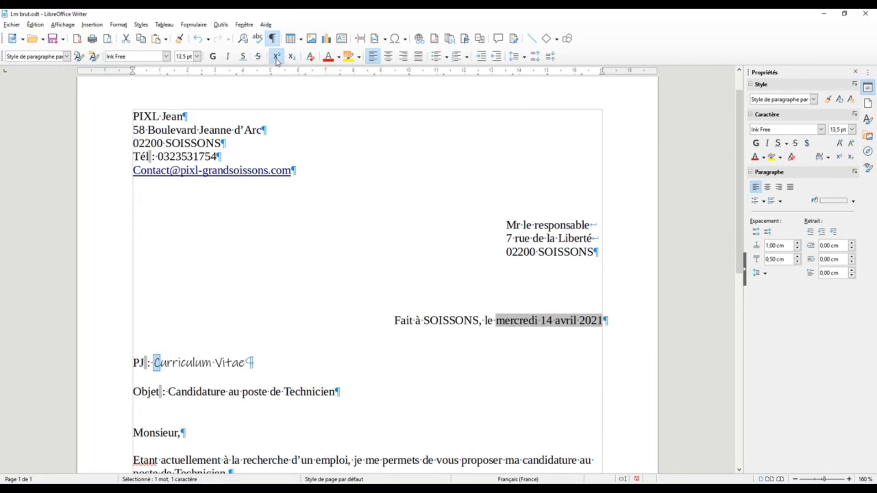
pyautogui.click(292, 57)
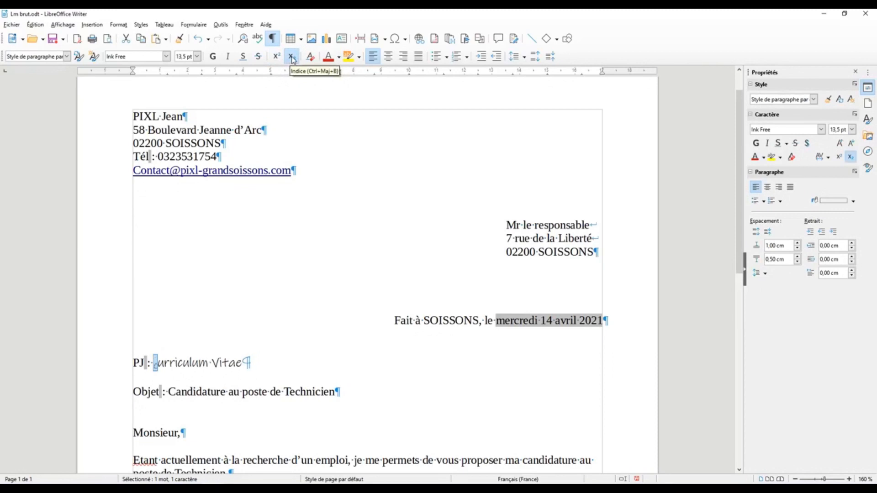
pyautogui.click(292, 57)
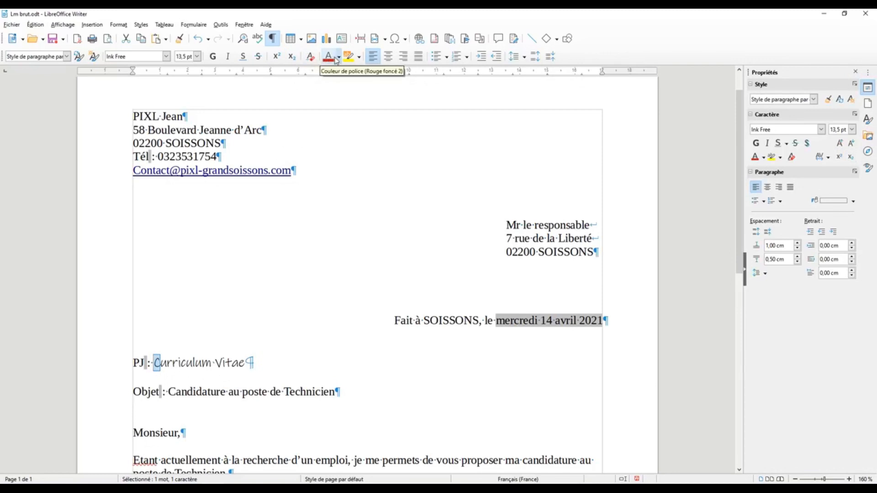
# - Select the words "Curriculum Vitae" in the PJ line and open the font colour choices
pyautogui.click(394, 319)
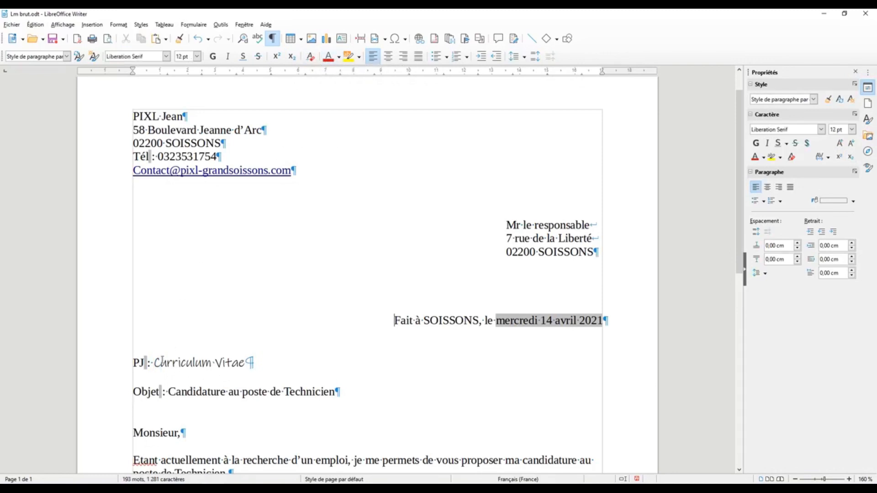
pyautogui.moveTo(154, 362); pyautogui.dragTo(244, 363)
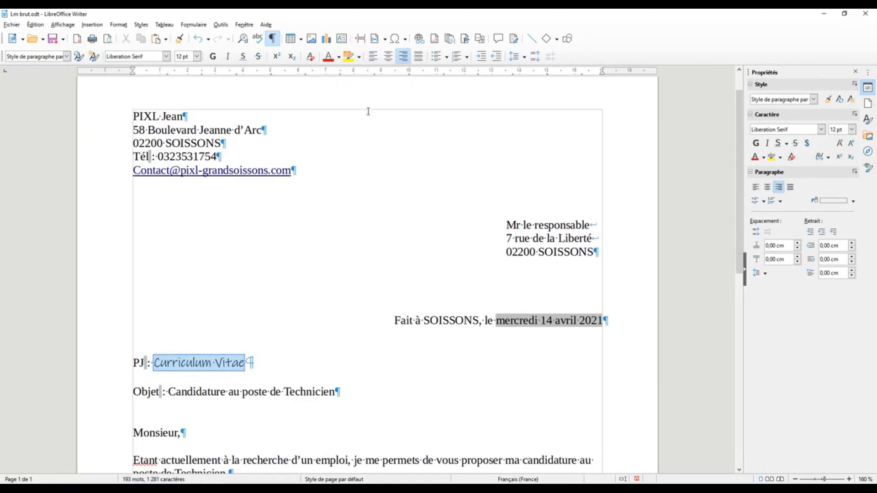
pyautogui.click(339, 59)
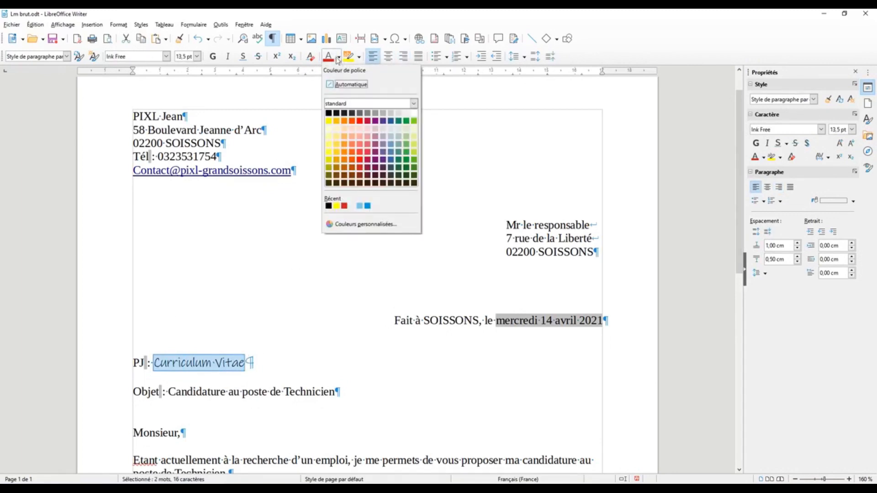
pyautogui.click(334, 64)
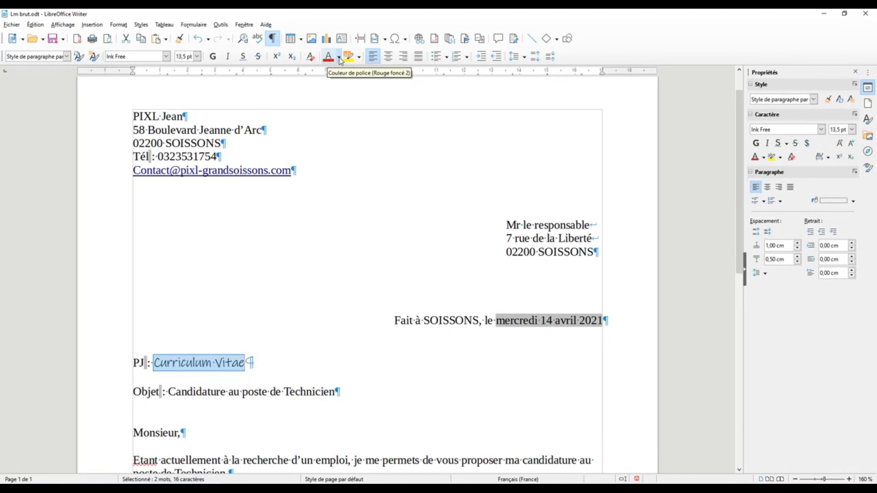
pyautogui.click(339, 57)
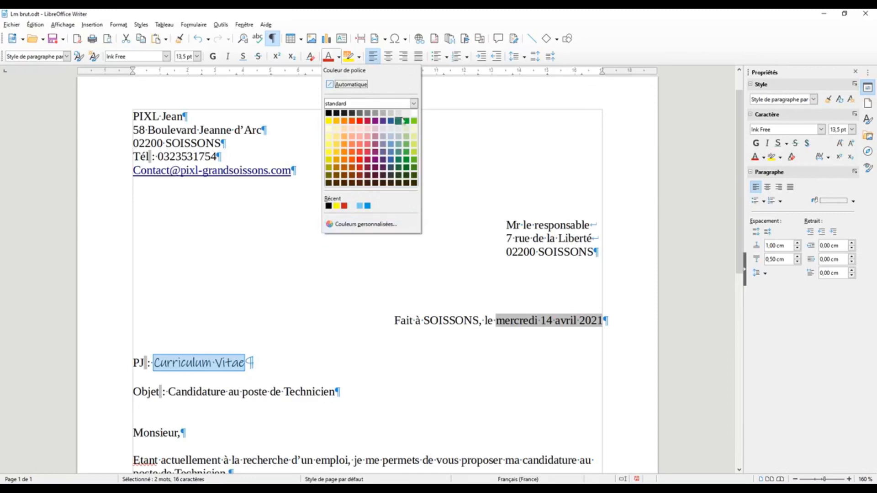
# - Browse the personnalisé, chart-palettes, compatibility and html font colour palettes, and look through the html colours
pyautogui.click(414, 105)
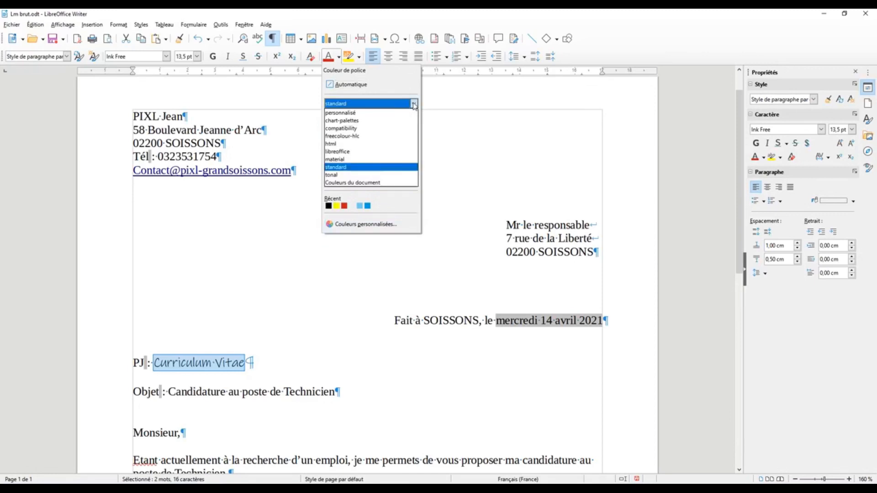
pyautogui.click(385, 115)
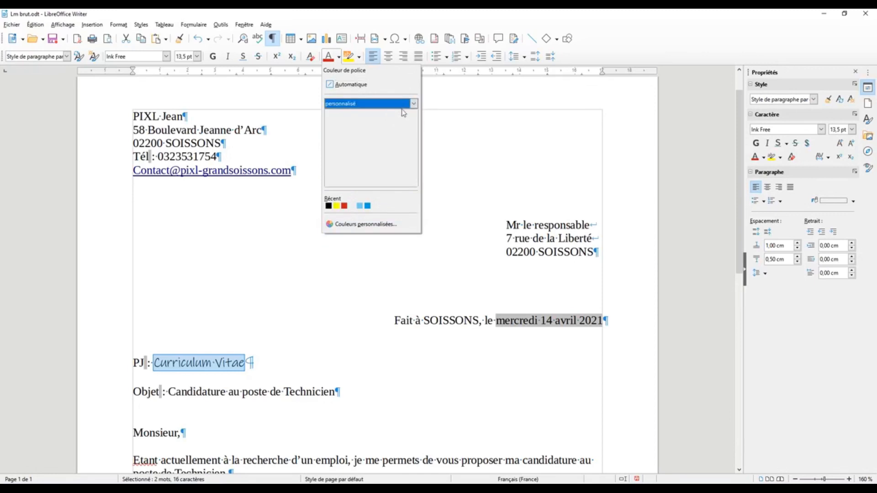
pyautogui.click(414, 104)
pyautogui.click(390, 120)
pyautogui.click(414, 105)
pyautogui.click(395, 121)
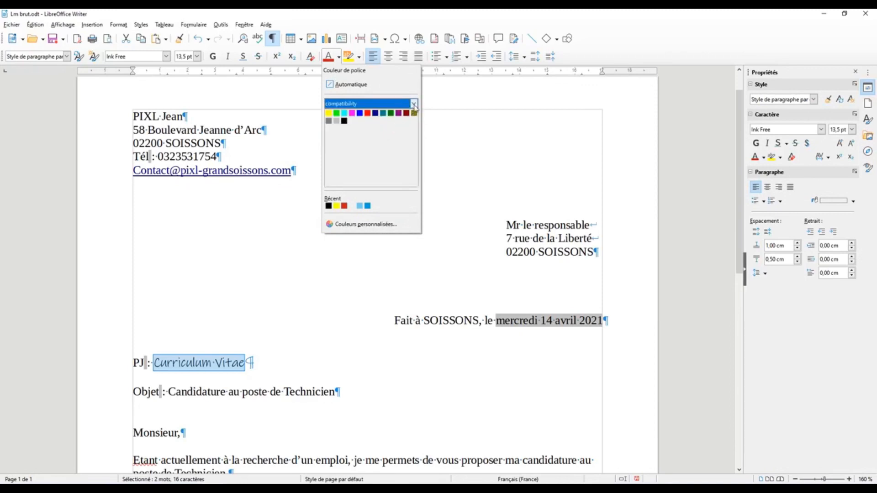
pyautogui.click(414, 104)
pyautogui.click(382, 144)
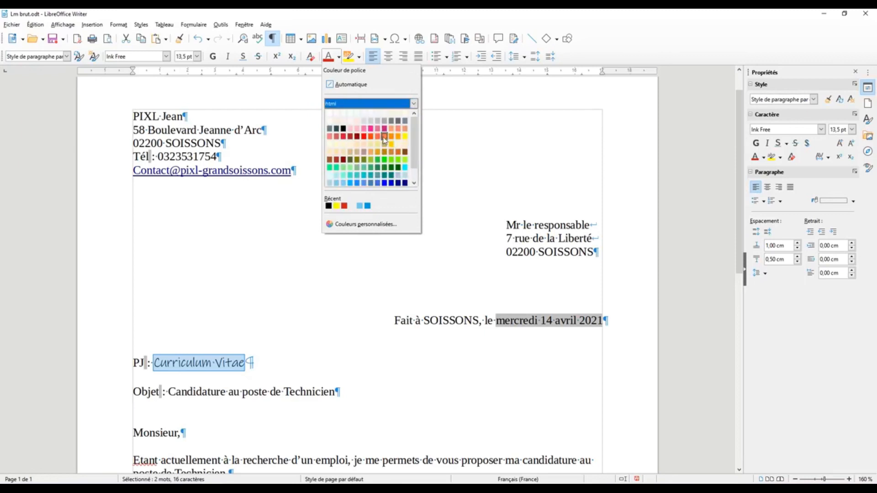
pyautogui.scroll(-2, 416, 151)
pyautogui.scroll(2, 413, 146)
pyautogui.moveTo(414, 126); pyautogui.dragTo(414, 142)
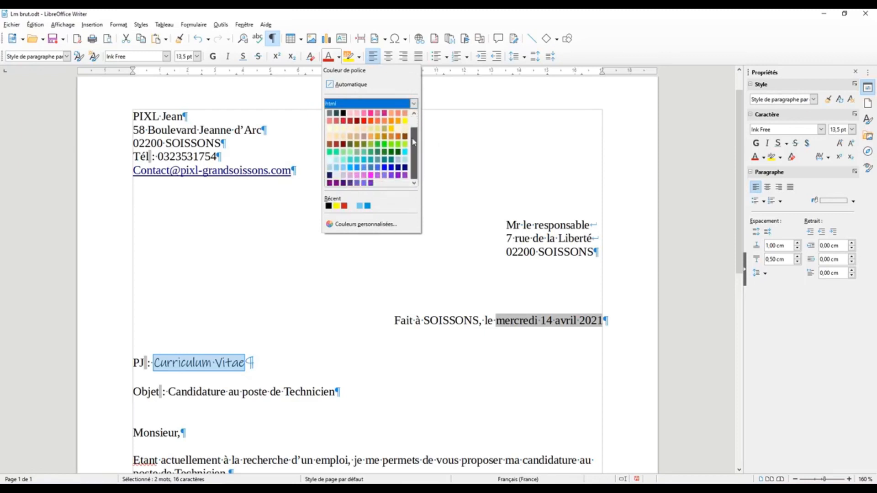
pyautogui.scroll(2, 413, 150)
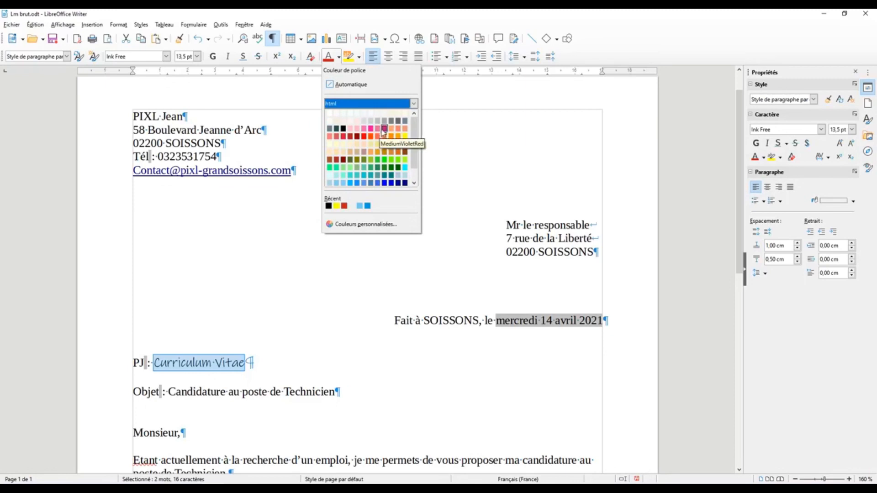
# - View the material font colour palette and return to the standard palette
pyautogui.click(413, 103)
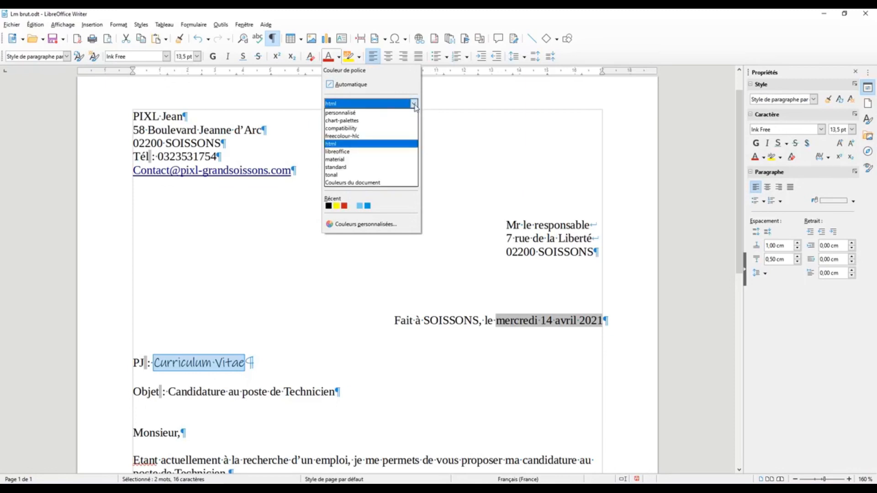
pyautogui.click(377, 160)
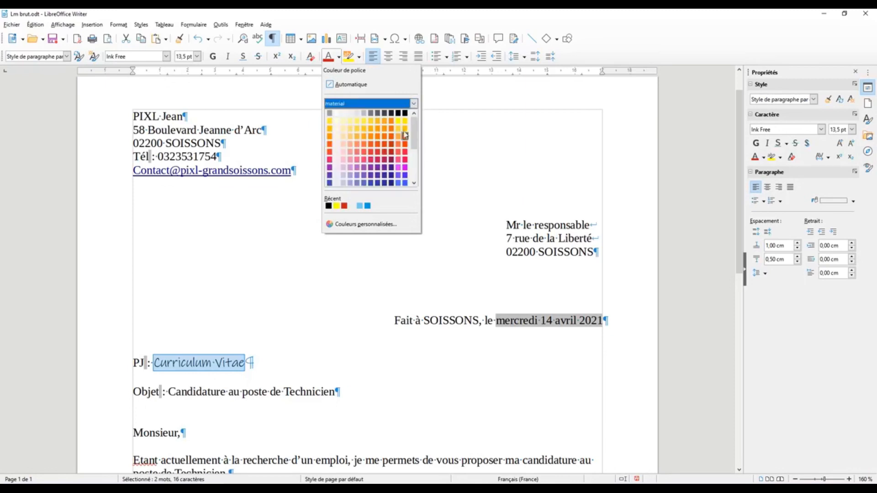
pyautogui.click(414, 103)
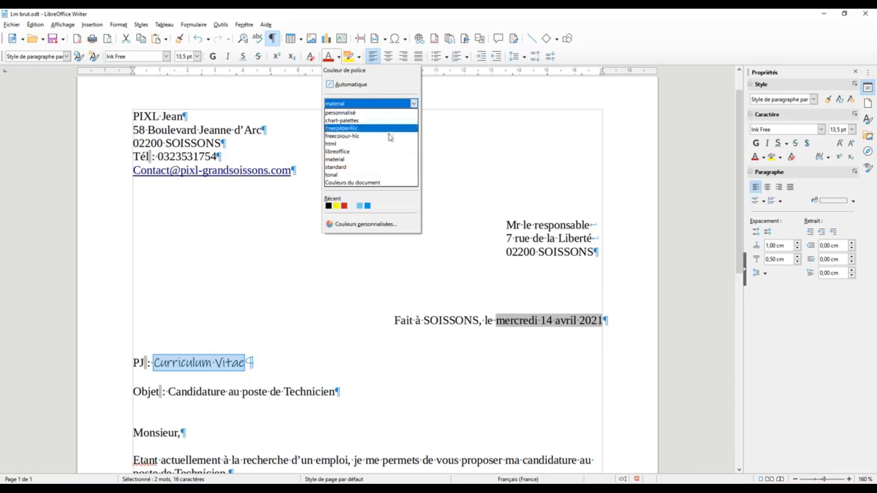
pyautogui.click(375, 166)
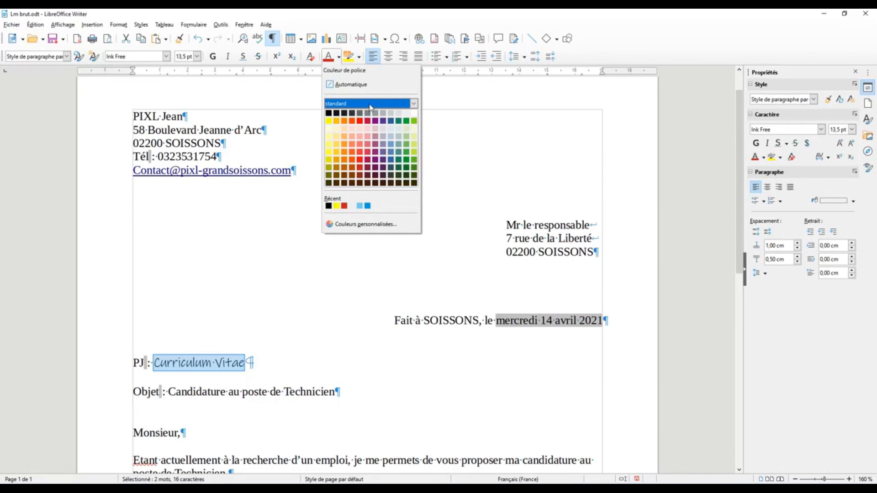
# - Open the custom font colour picker for "Curriculum Vitae", try several hues and mix a muted green
pyautogui.click(364, 224)
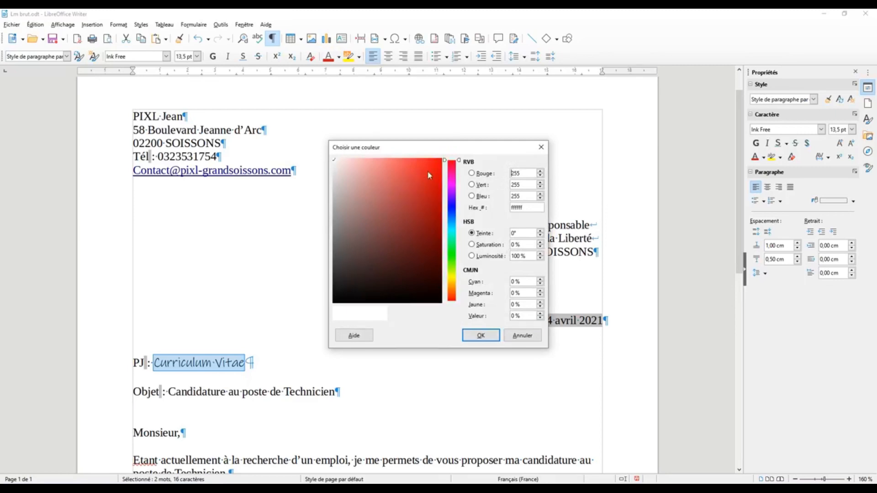
pyautogui.moveTo(528, 208); pyautogui.dragTo(502, 207)
pyautogui.click(454, 178)
pyautogui.moveTo(454, 183); pyautogui.dragTo(454, 184)
pyautogui.moveTo(454, 194)
pyautogui.mouseDown()
pyautogui.moveTo(456, 219)
pyautogui.moveTo(421, 211)
pyautogui.moveTo(438, 227)
pyautogui.moveTo(431, 183)
pyautogui.moveTo(429, 191)
pyautogui.moveTo(431, 204)
pyautogui.moveTo(436, 185)
pyautogui.moveTo(424, 182)
pyautogui.mouseUp()
pyautogui.moveTo(454, 213); pyautogui.dragTo(456, 177)
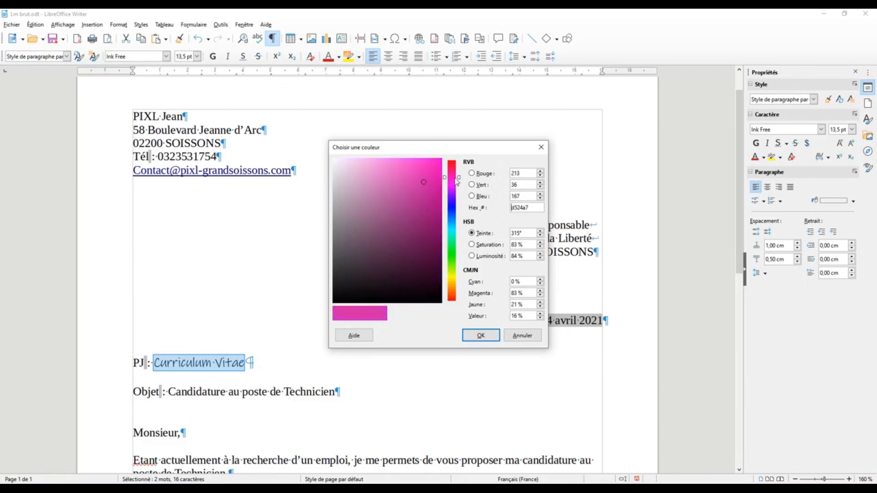
pyautogui.click(453, 251)
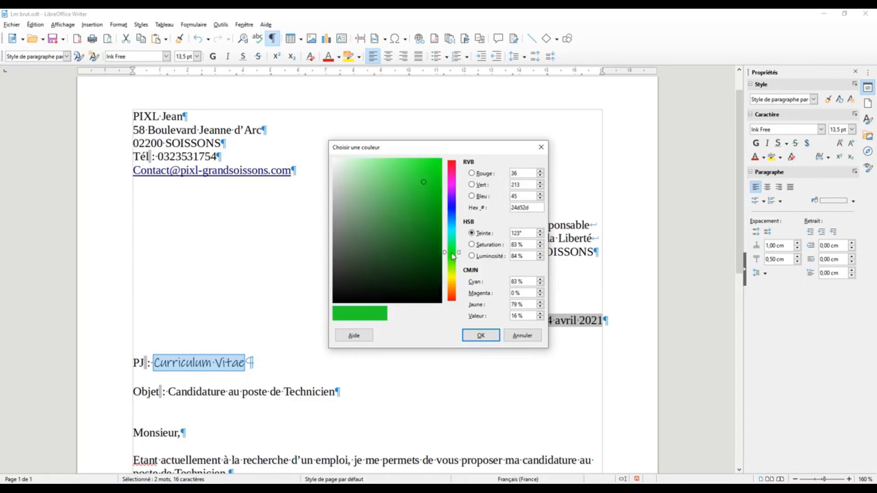
pyautogui.moveTo(423, 183)
pyautogui.mouseDown()
pyautogui.moveTo(396, 168)
pyautogui.moveTo(366, 188)
pyautogui.moveTo(370, 218)
pyautogui.mouseUp()
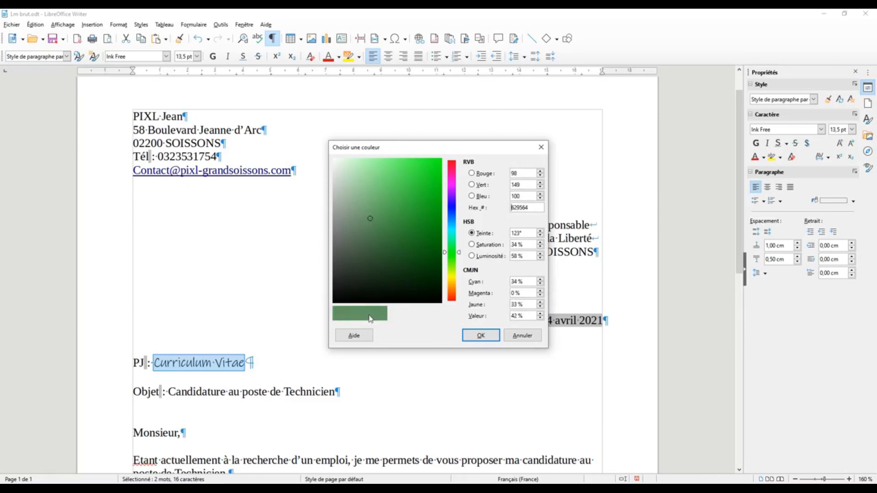
# - Look at the brightness-based colour view, return to hue, and apply the custom green 3bc342 to "Curriculum Vitae"
pyautogui.doubleClick(530, 209)
pyautogui.click(471, 256)
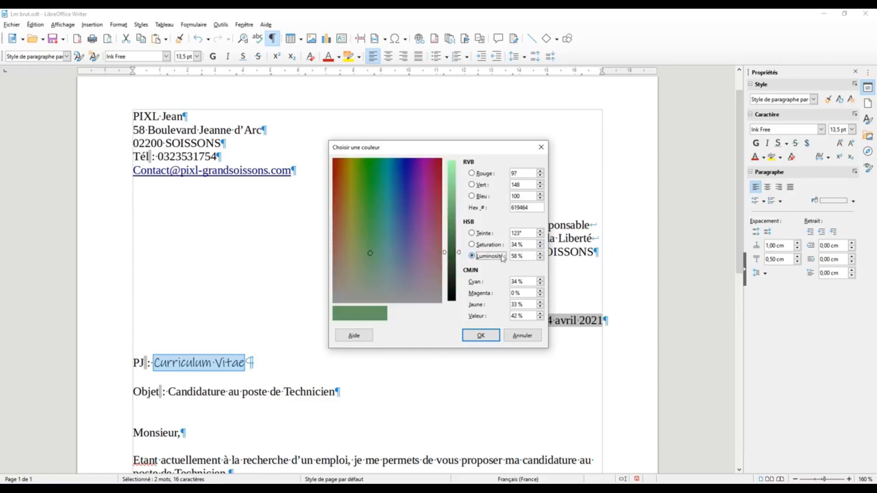
pyautogui.click(474, 234)
pyautogui.click(409, 192)
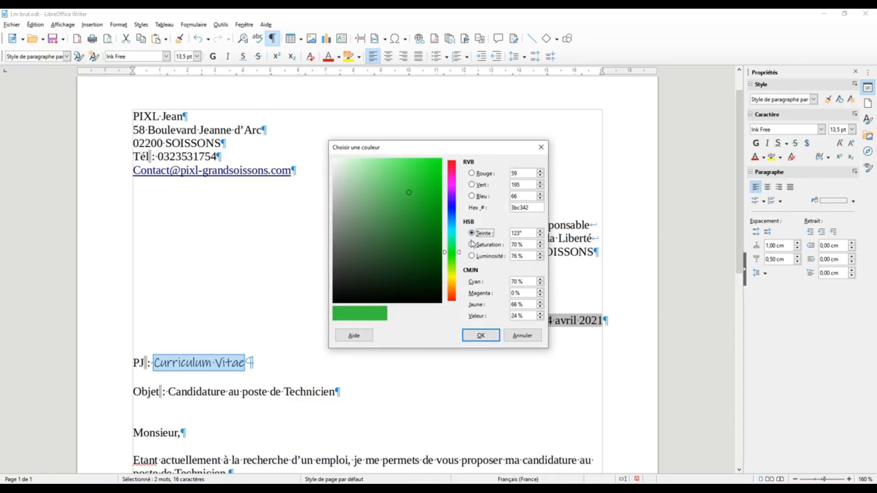
pyautogui.click(481, 336)
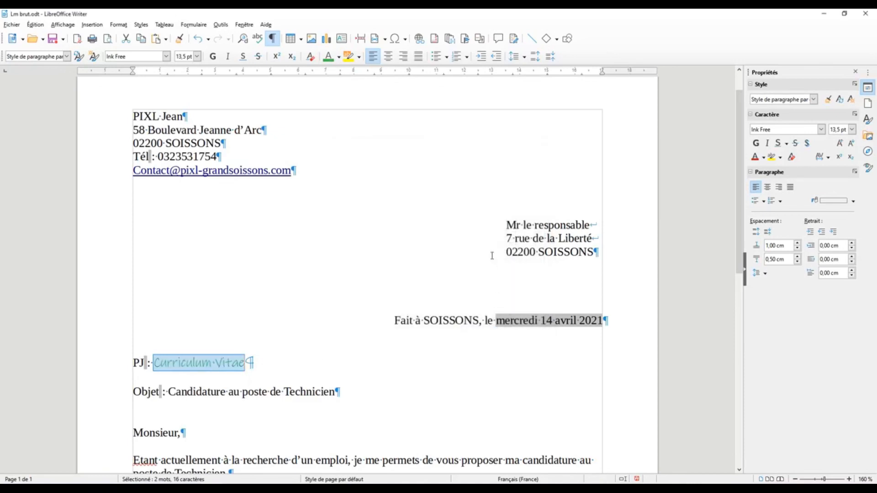
# - Reset the font colour of "Curriculum Vitae" to Automatique and deselect the text
pyautogui.click(338, 57)
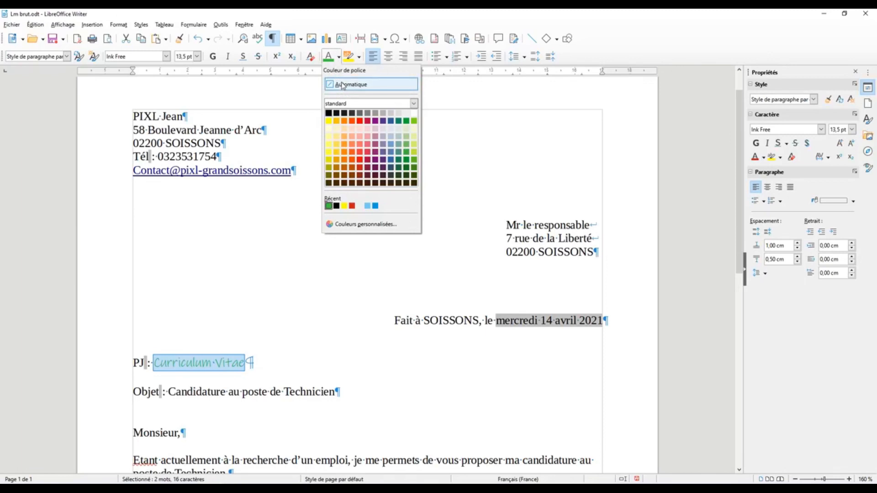
pyautogui.click(351, 85)
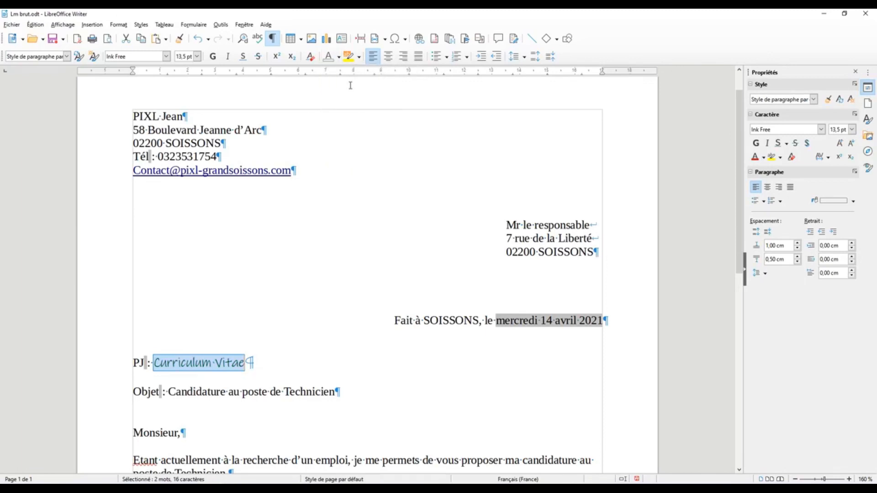
pyautogui.click(286, 357)
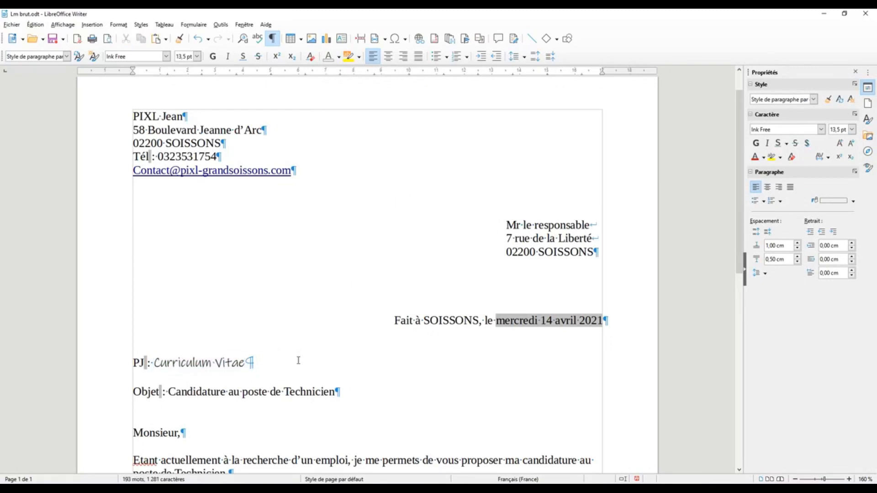
# - Try indigo, blue and black highlighting in turn on "Curriculum Vitae" in the PJ line
pyautogui.moveTo(247, 363); pyautogui.dragTo(154, 361)
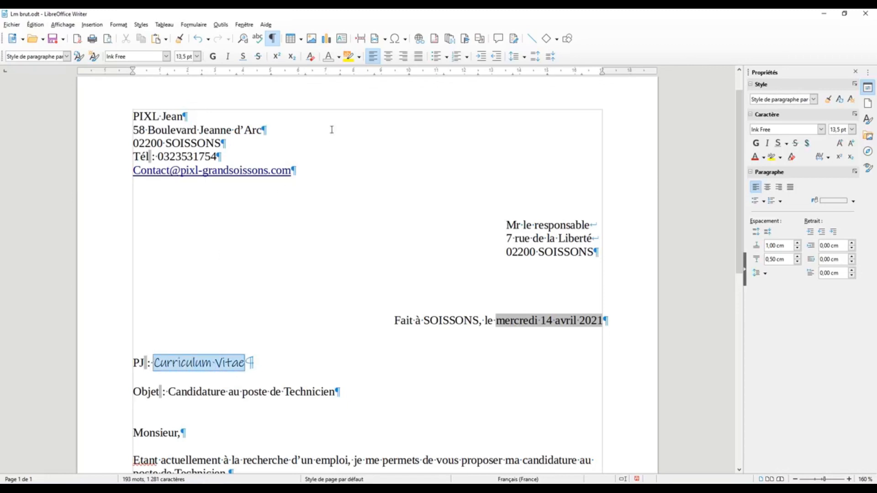
pyautogui.click(359, 57)
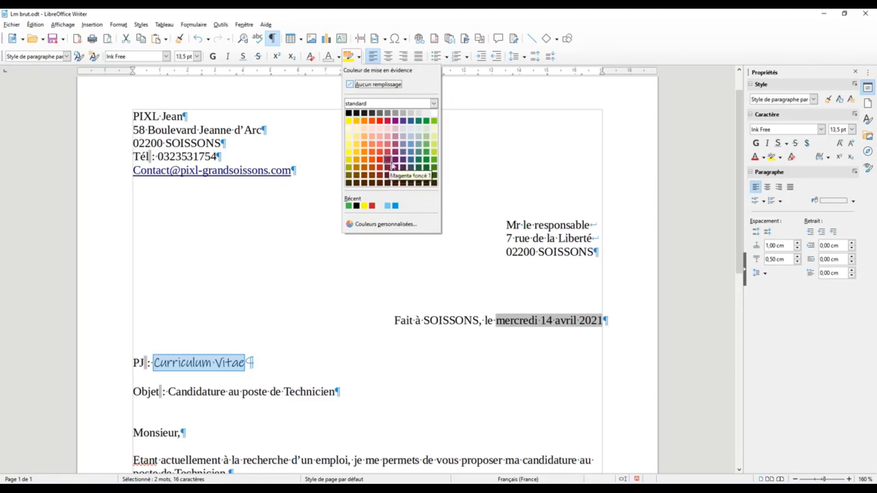
pyautogui.click(403, 121)
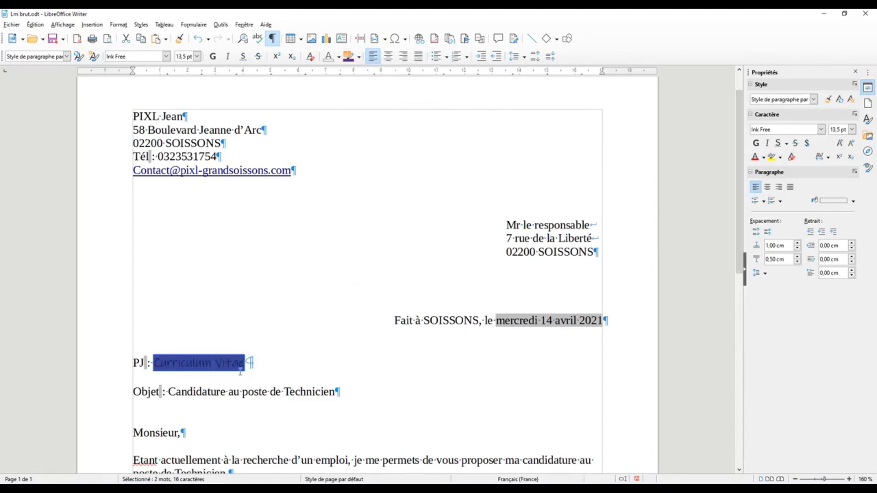
pyautogui.click(359, 58)
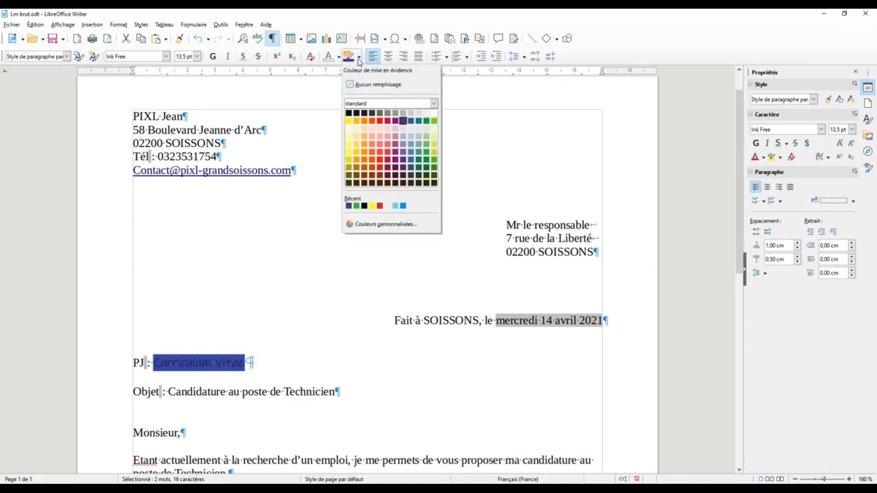
pyautogui.click(411, 121)
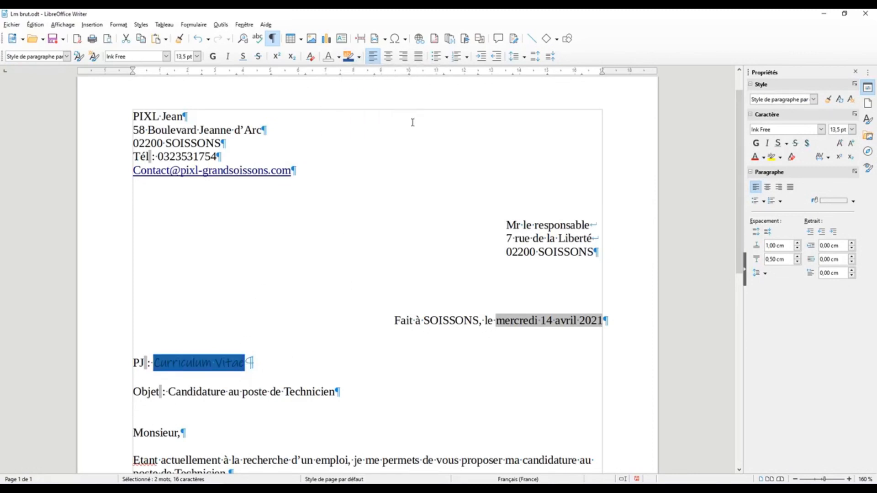
pyautogui.click(359, 58)
pyautogui.click(349, 114)
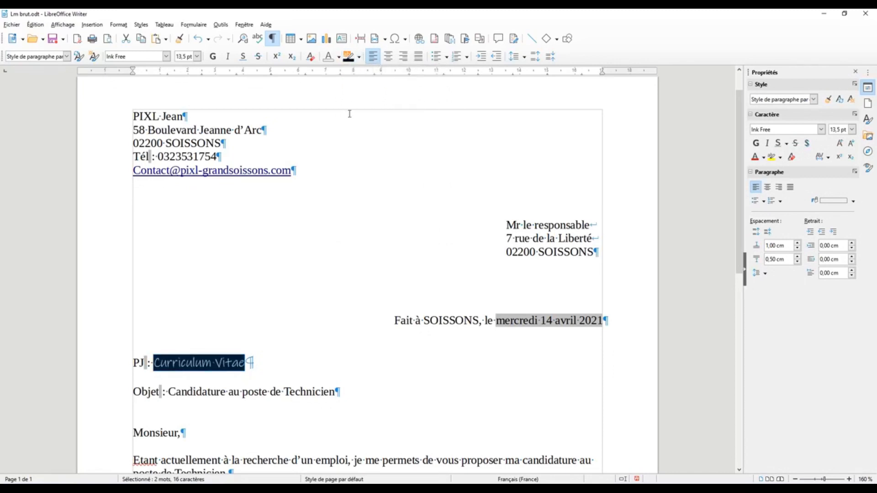
# - Remove the black highlighting from "Curriculum Vitae" by choosing Aucun remplissage
pyautogui.click(224, 364)
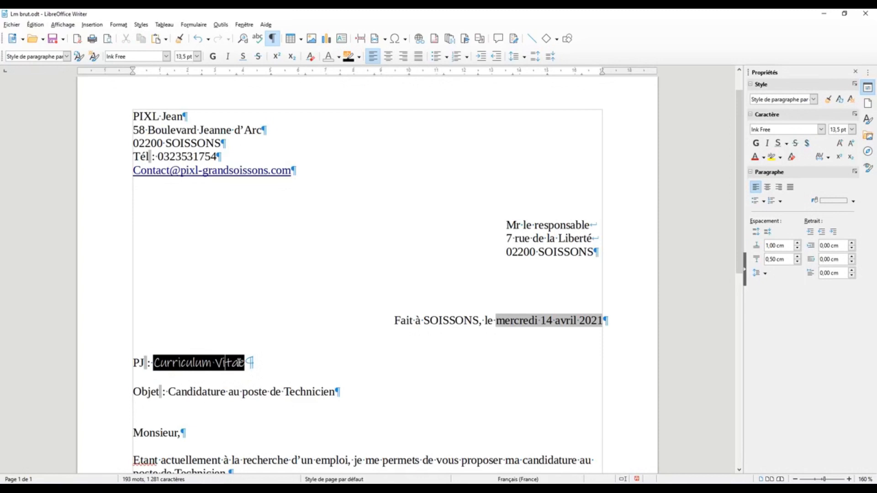
pyautogui.moveTo(154, 364); pyautogui.dragTo(304, 364)
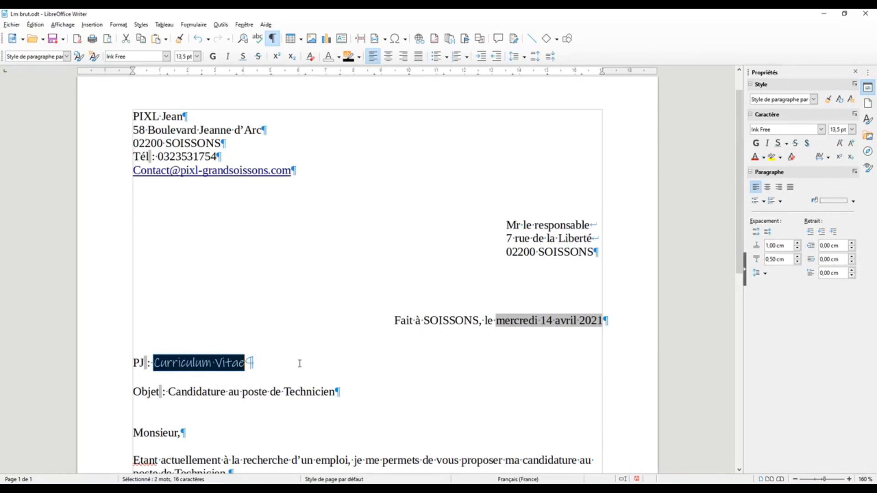
pyautogui.click(359, 57)
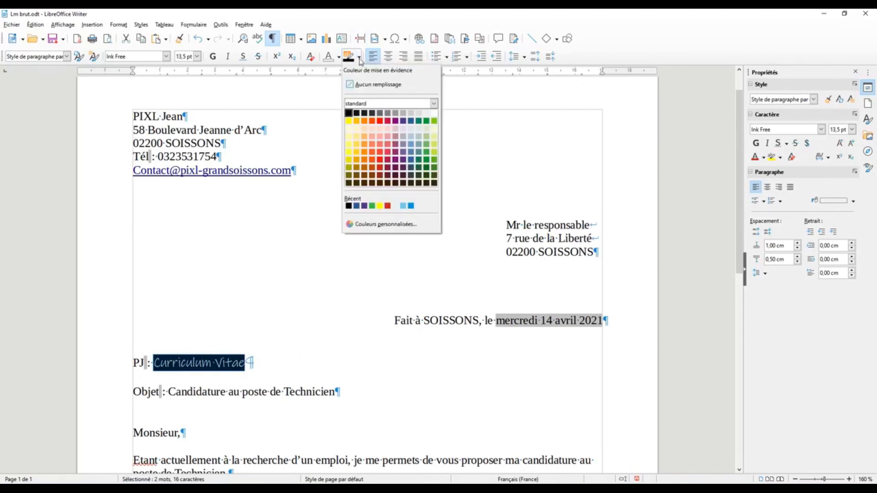
pyautogui.click(359, 86)
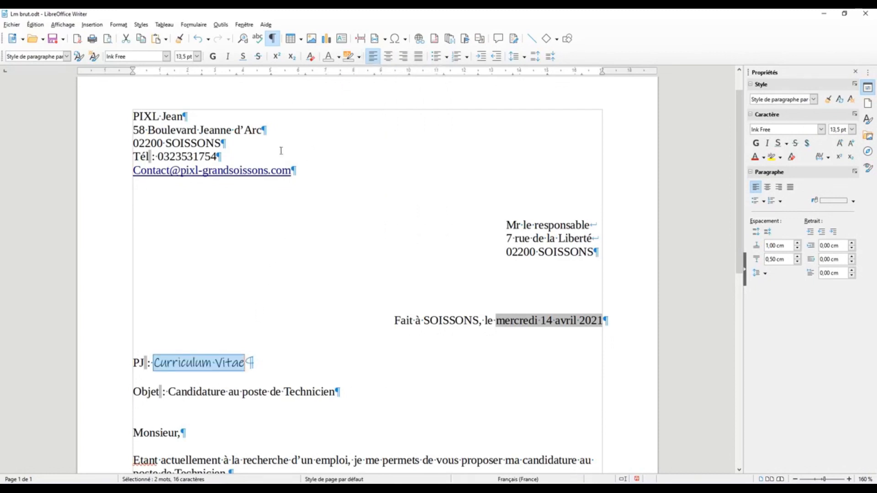
# - Select "Curriculum Vitae" again and clear all its direct formatting
pyautogui.click(254, 367)
pyautogui.moveTo(245, 363); pyautogui.dragTo(155, 362)
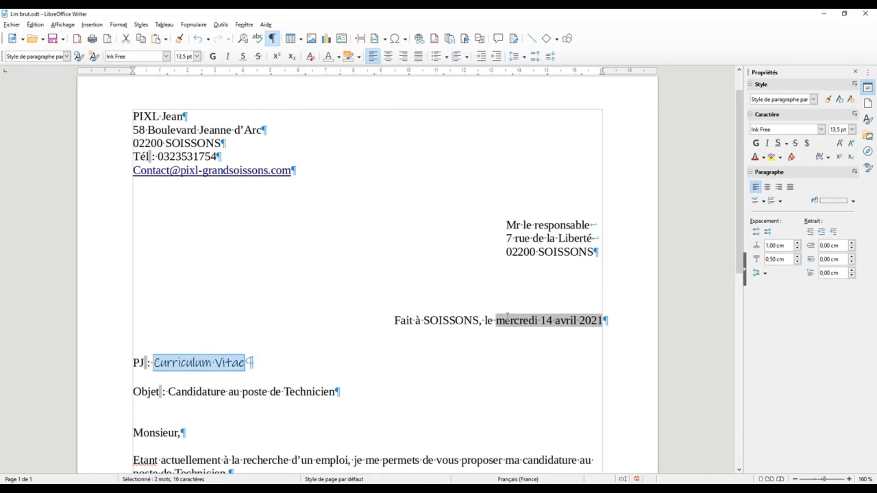
pyautogui.click(313, 61)
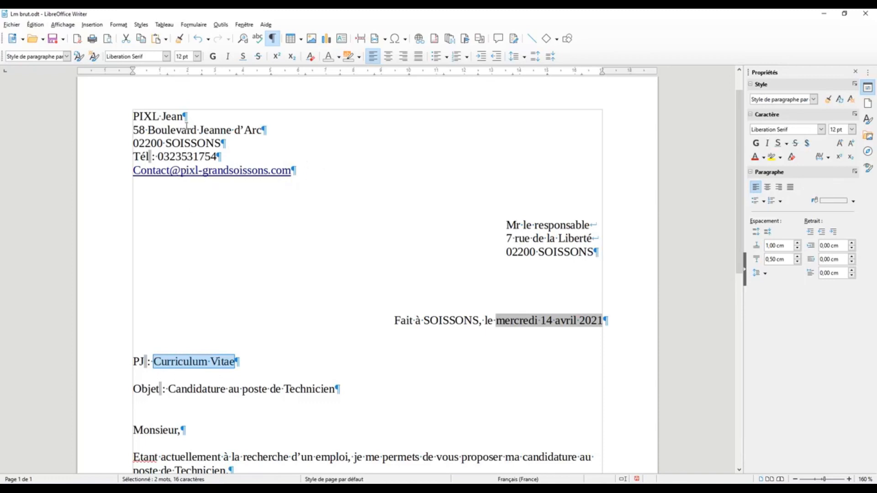
# - Remove the hyperlink from the e-mail address in the sender's contact details
pyautogui.rightClick(223, 172)
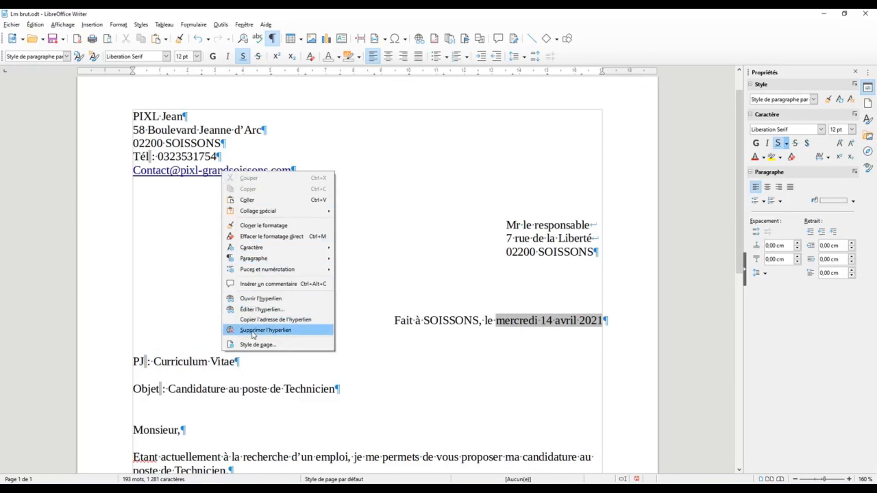
pyautogui.click(254, 332)
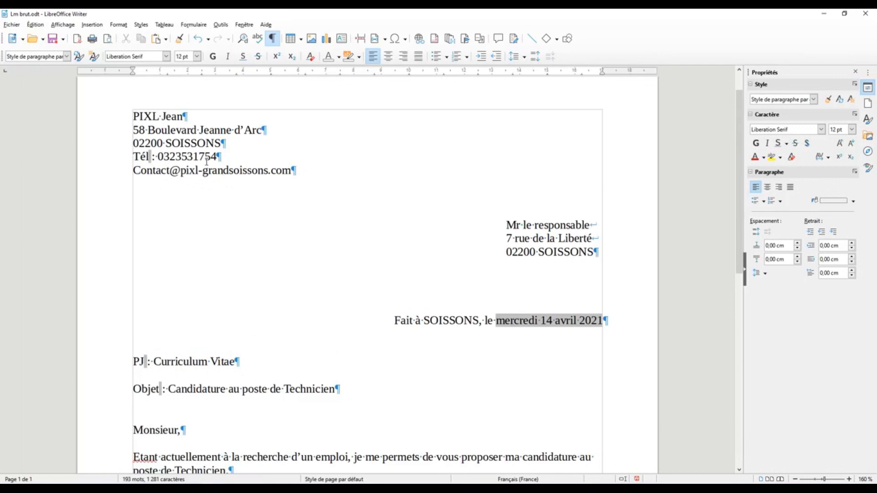
# - Review the whole letter, check its layout in print preview, and return to editing
pyautogui.scroll(-5, 330, 228)
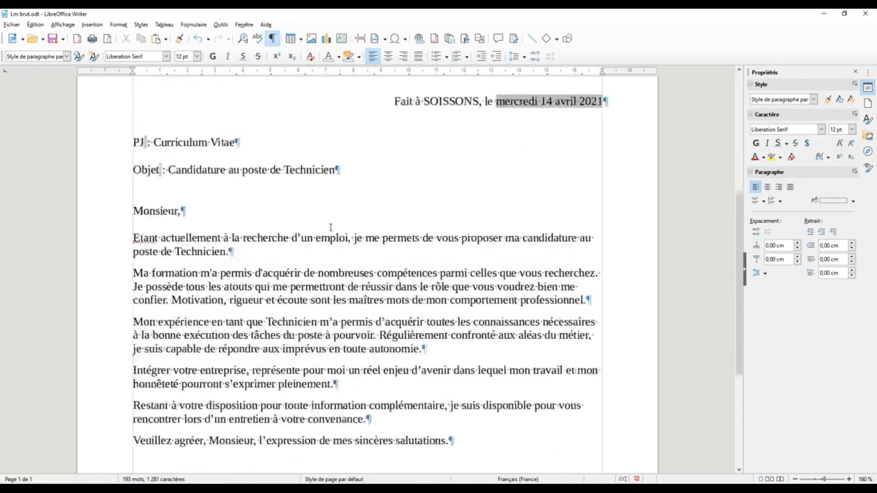
pyautogui.scroll(-3, 330, 228)
pyautogui.scroll(9, 313, 215)
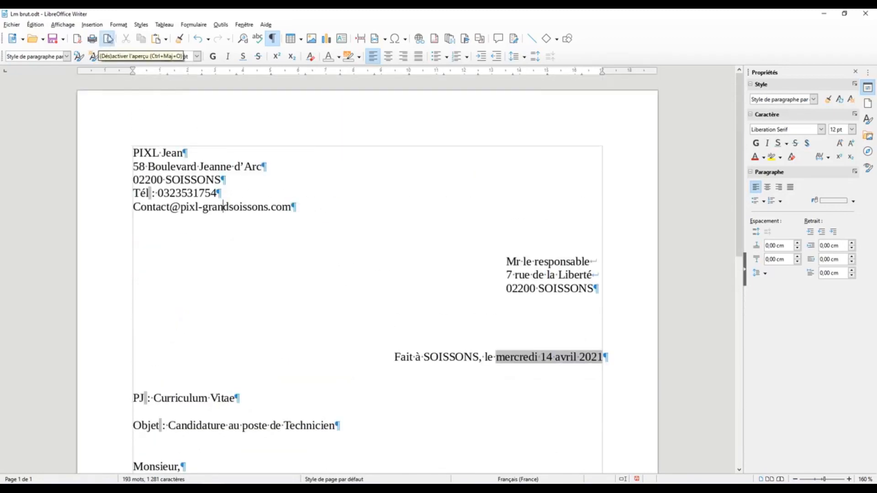
pyautogui.click(108, 40)
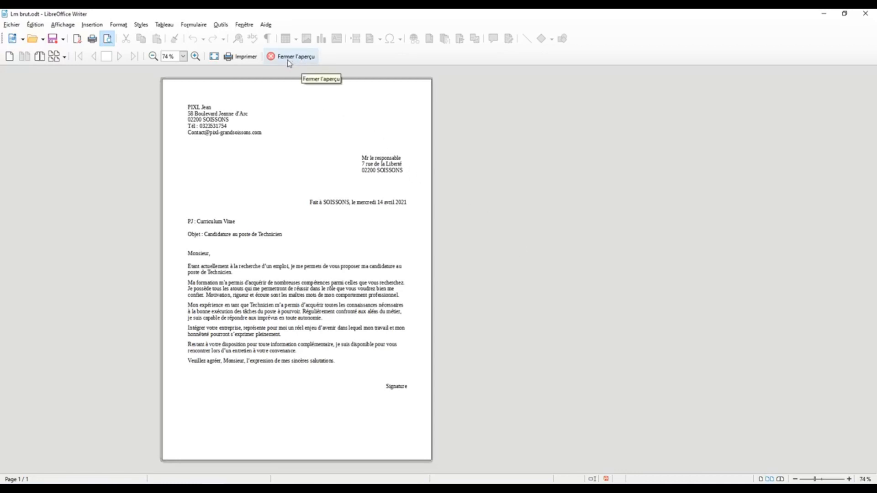
pyautogui.click(109, 39)
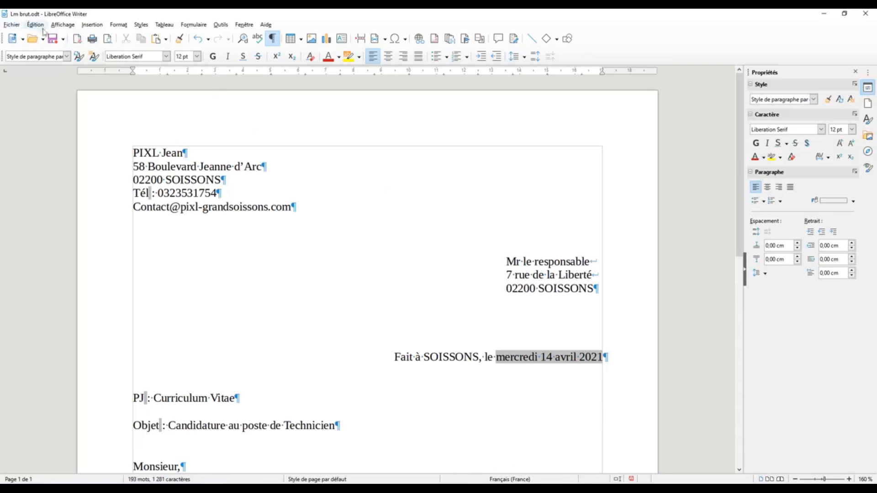
# - Save the letter under the new name "Lettre de motivation live 140421.odt" in the live tt folder, keeping the Texte ODF format
pyautogui.click(64, 40)
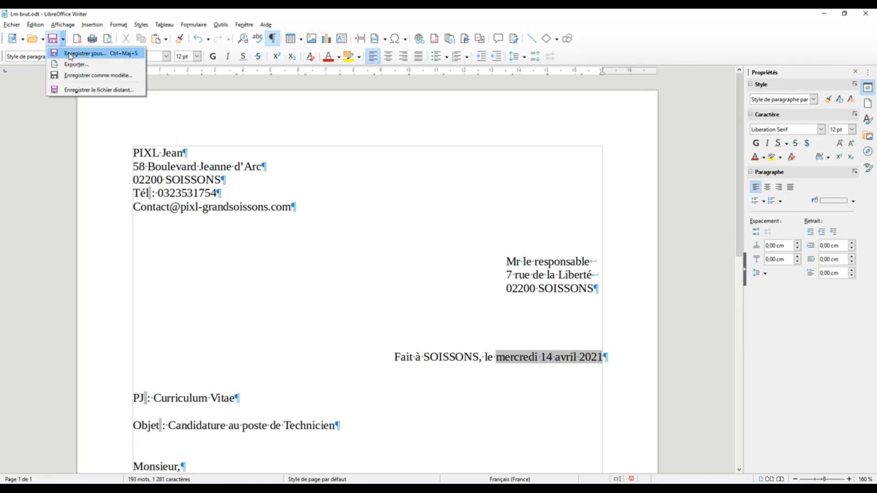
pyautogui.click(16, 25)
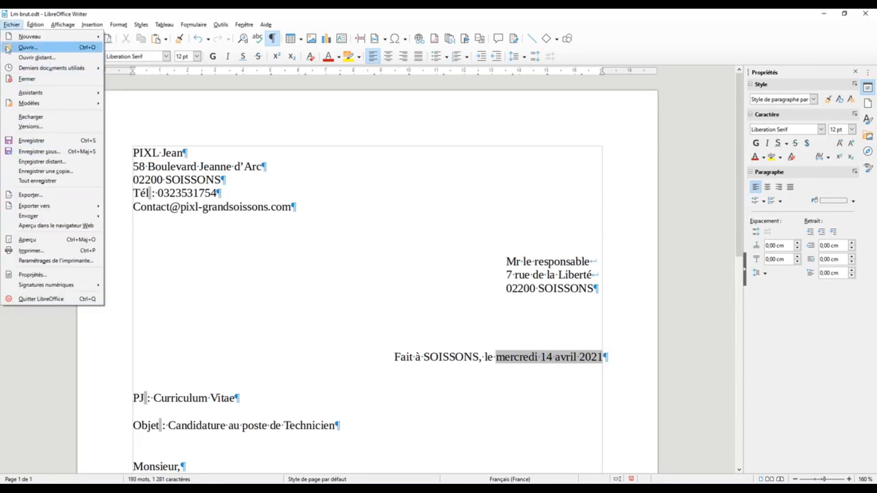
pyautogui.click(11, 26)
pyautogui.click(63, 39)
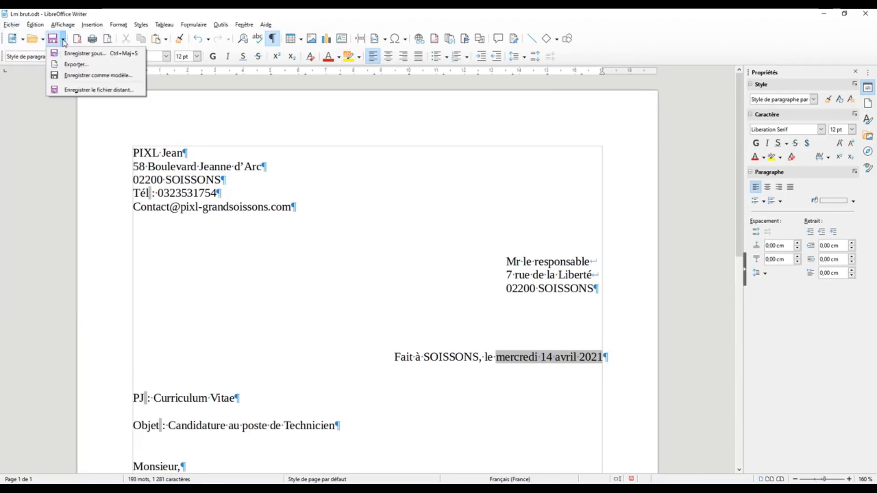
pyautogui.click(72, 53)
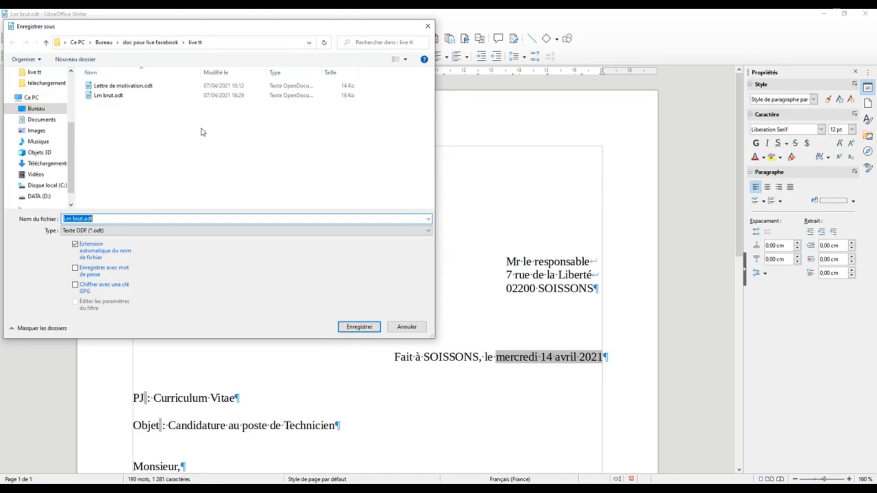
pyautogui.click(83, 219)
pyautogui.press('BackSpace')
pyautogui.press('BackSpace')
pyautogui.press('BackSpace')
pyautogui.press('BackSpace')
pyautogui.press('BackSpace')
pyautogui.press('BackSpace')
pyautogui.write('ettre de motivatrio')
pyautogui.press('BackSpace')
pyautogui.press('BackSpace')
pyautogui.press('BackSpace')
pyautogui.write('ion live 140421')
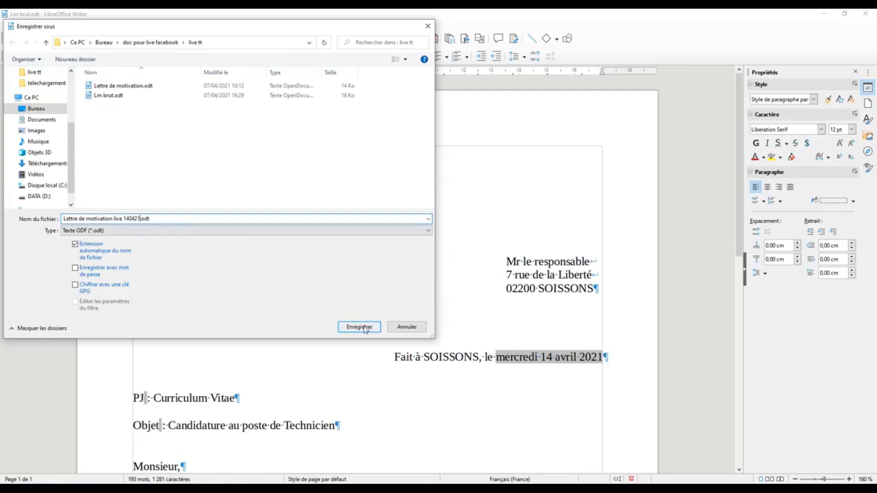
pyautogui.click(365, 328)
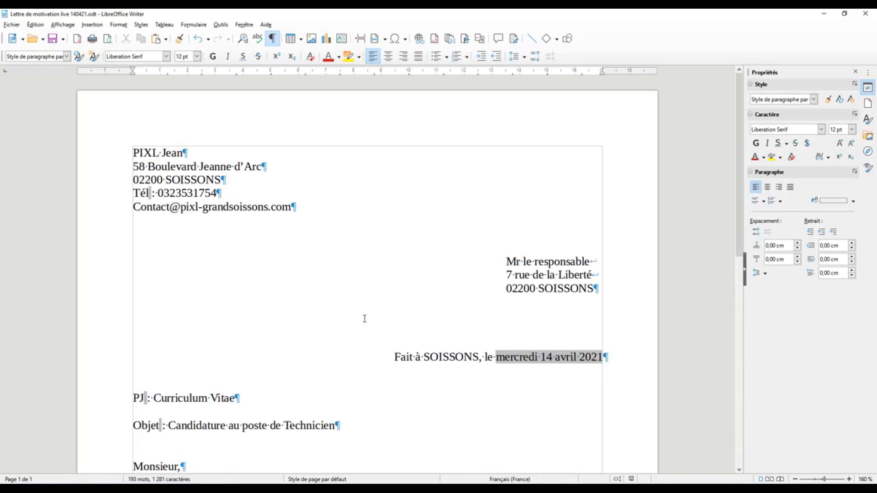
# - Save a copy of the letter in Word 97–2003 format as "Lettre de motivation live 140421.doc" in the live tt folder
pyautogui.click(11, 26)
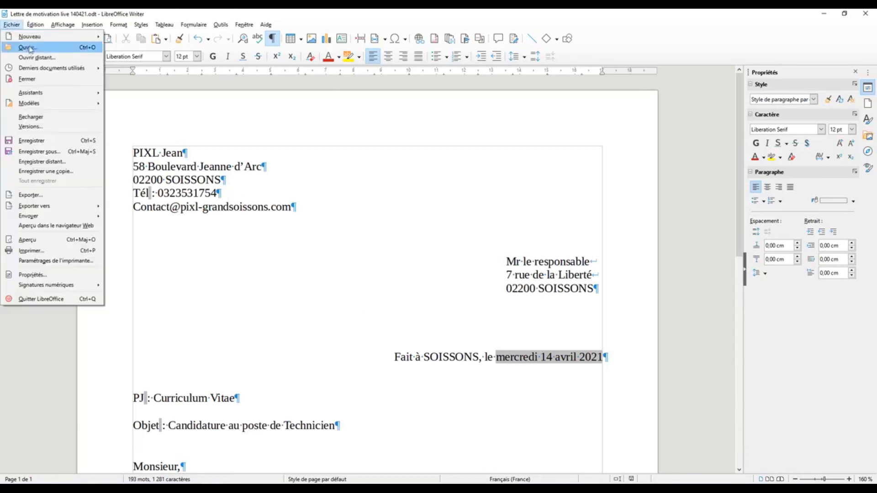
pyautogui.click(59, 155)
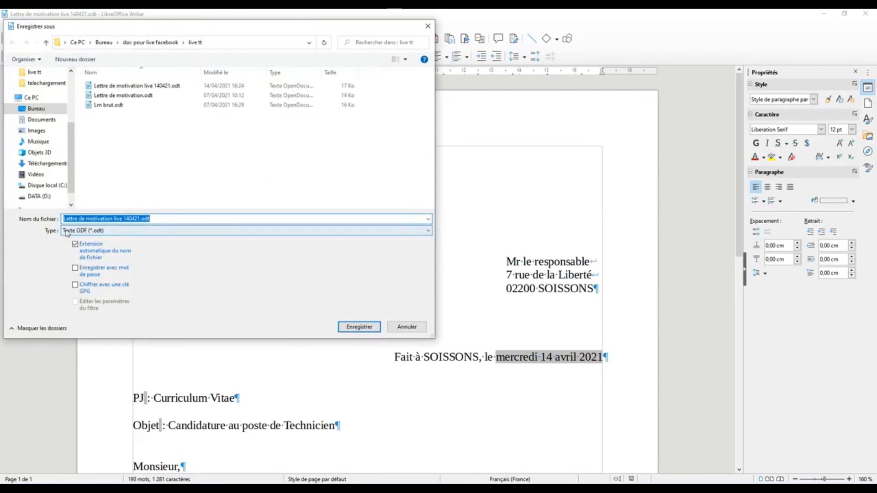
pyautogui.click(135, 235)
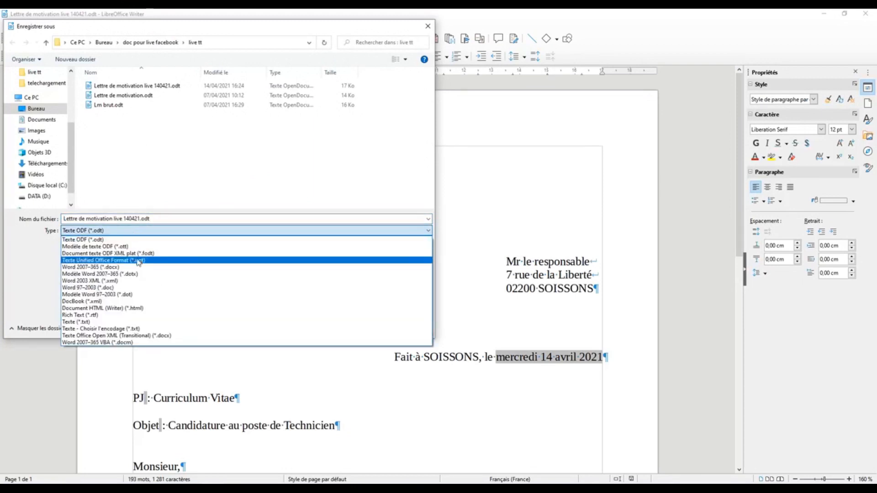
pyautogui.click(124, 289)
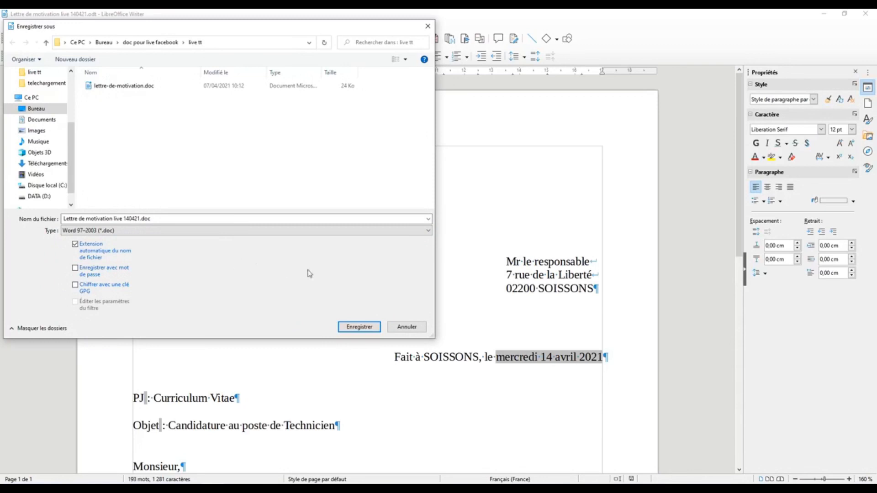
pyautogui.click(352, 328)
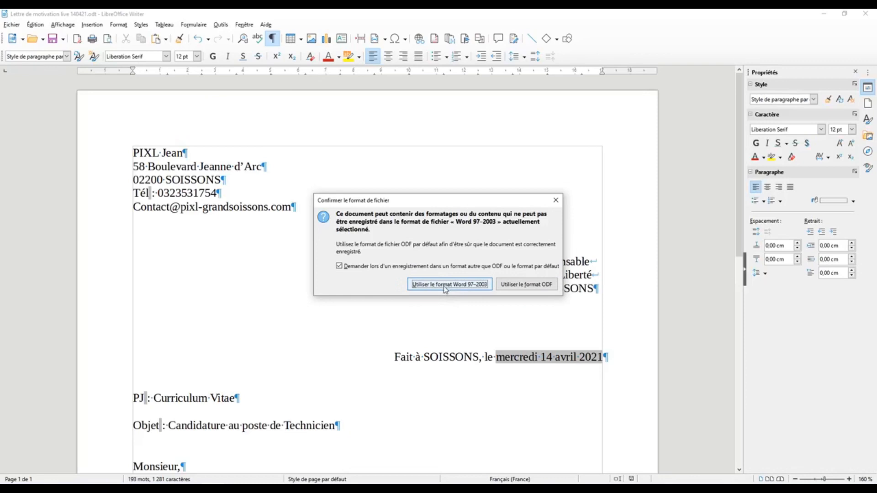
pyautogui.click(463, 284)
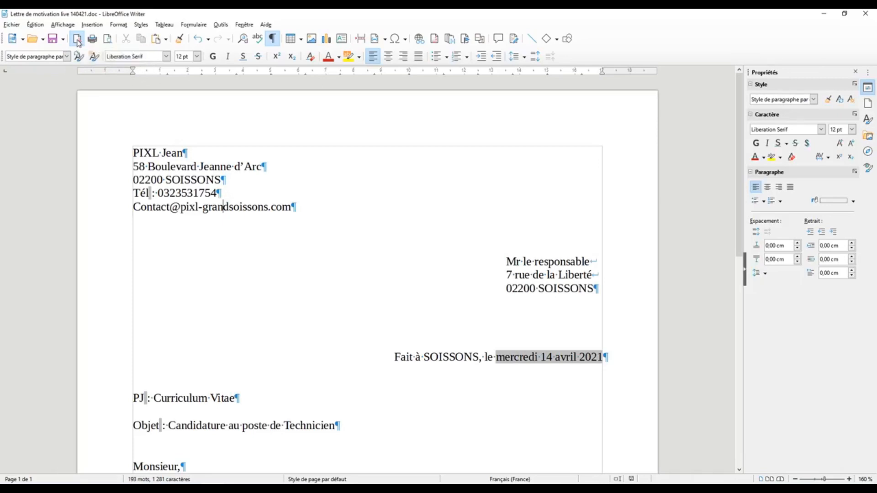
# - Export the letter as "Lettre de motivation live 140421.pdf" to the live tt folder, and close both open letter documents
pyautogui.click(78, 43)
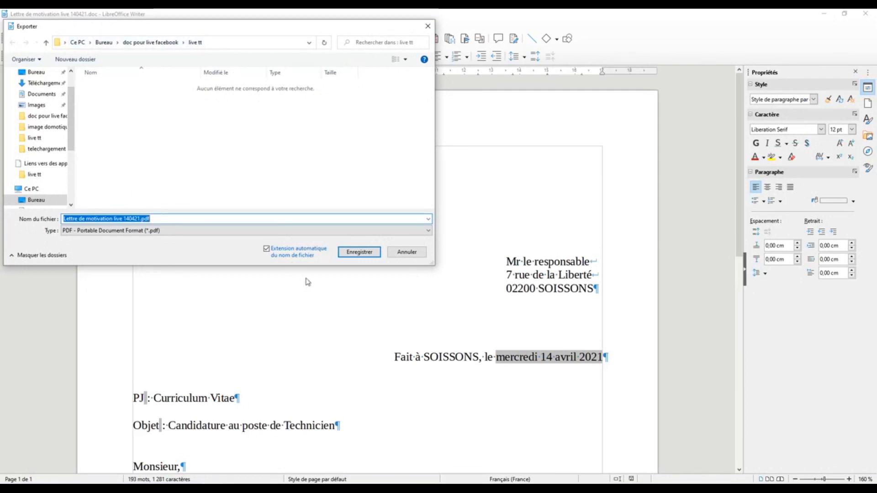
pyautogui.click(359, 253)
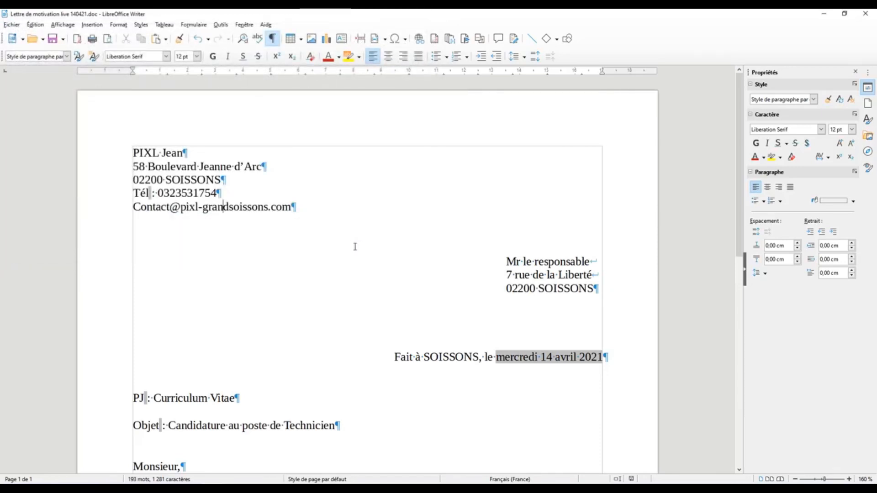
pyautogui.click(866, 14)
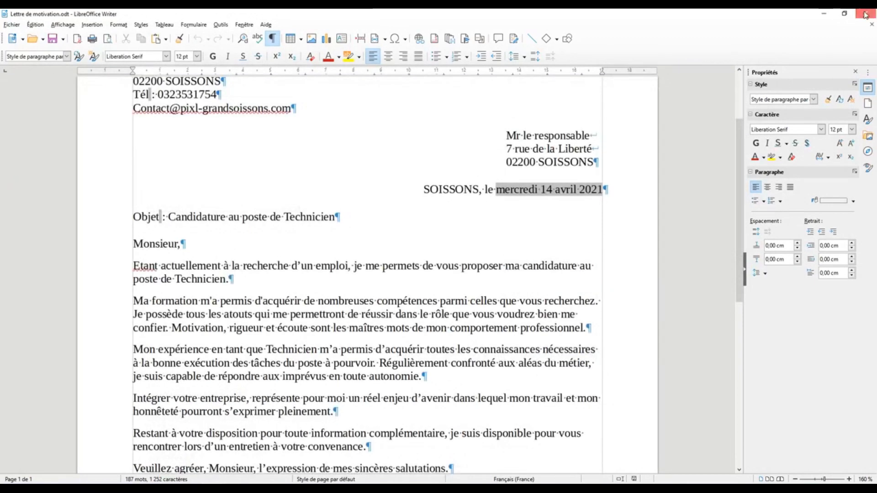
pyautogui.click(866, 14)
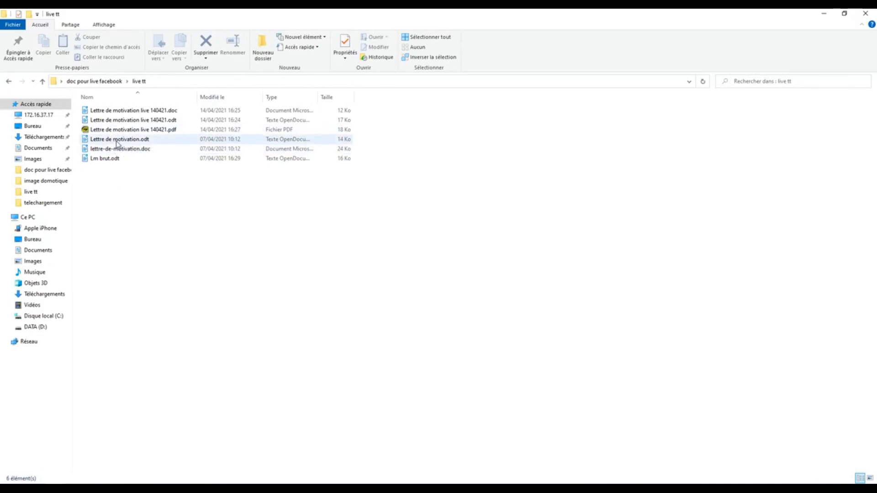
# - Open "Lettre de motivation live 140421.doc" from the live tt folder, check the layout of the whole letter, and close it
pyautogui.doubleClick(136, 111)
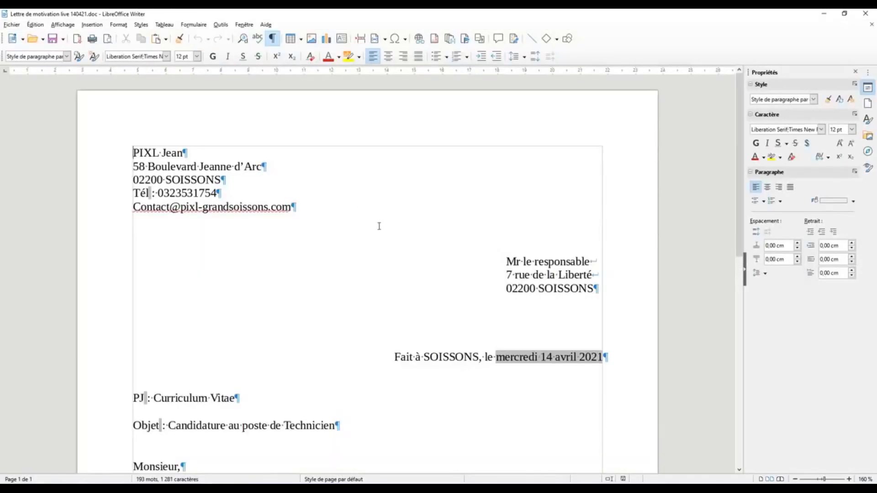
pyautogui.scroll(-10, 386, 277)
pyautogui.scroll(6, 389, 280)
pyautogui.scroll(4, 388, 278)
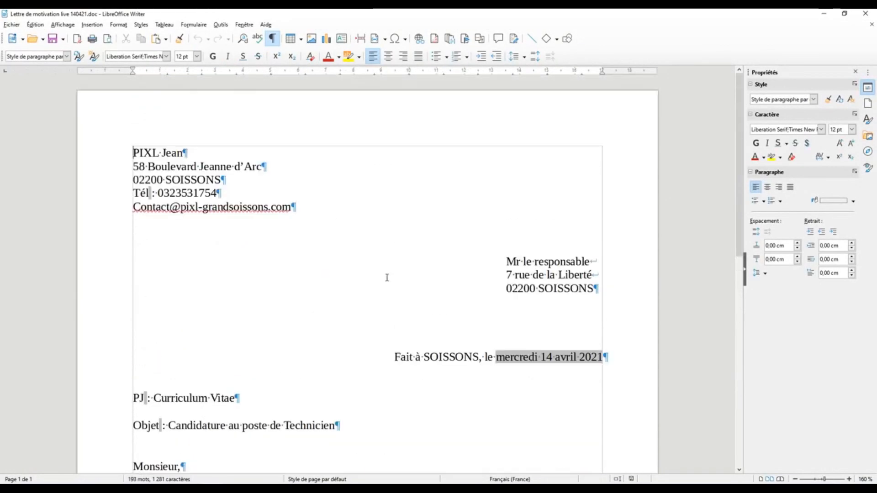
pyautogui.click(866, 13)
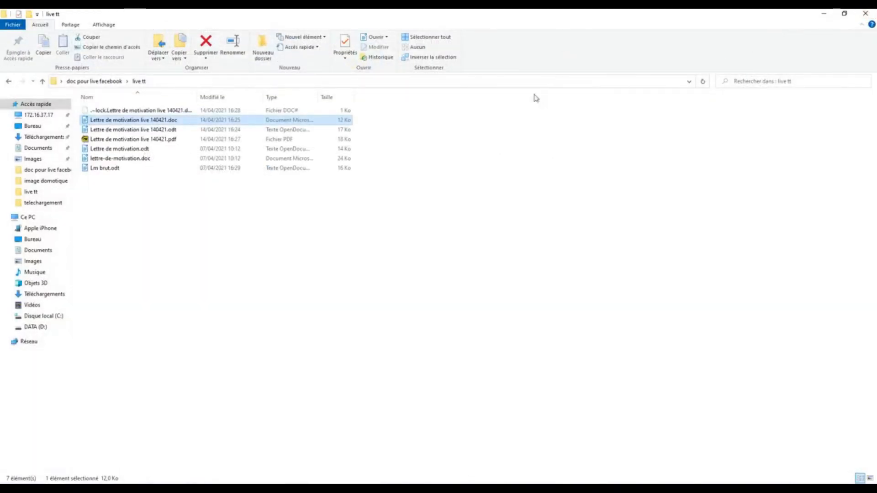
# - Open "Lettre de motivation live 140421.odt" from the live tt folder, check the letter's layout, and close it
pyautogui.click(175, 122)
pyautogui.press('Return')
pyautogui.scroll(-4, 486, 238)
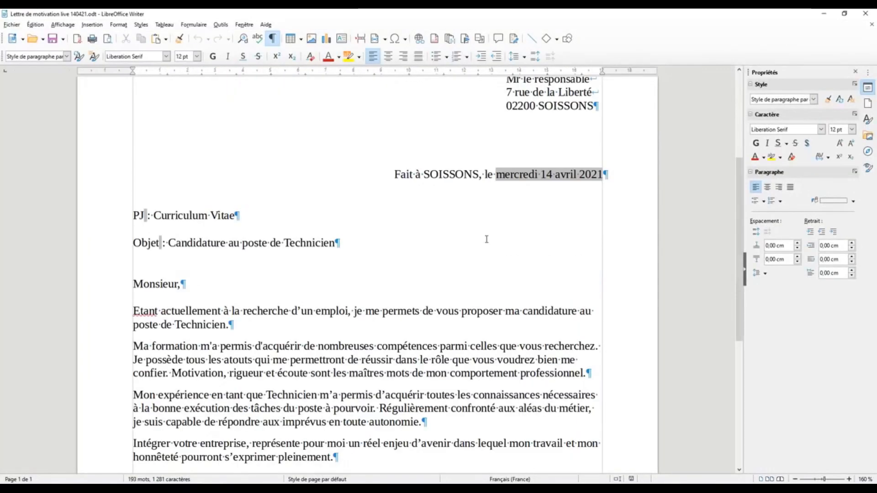
pyautogui.scroll(-1, 493, 238)
pyautogui.scroll(6, 494, 238)
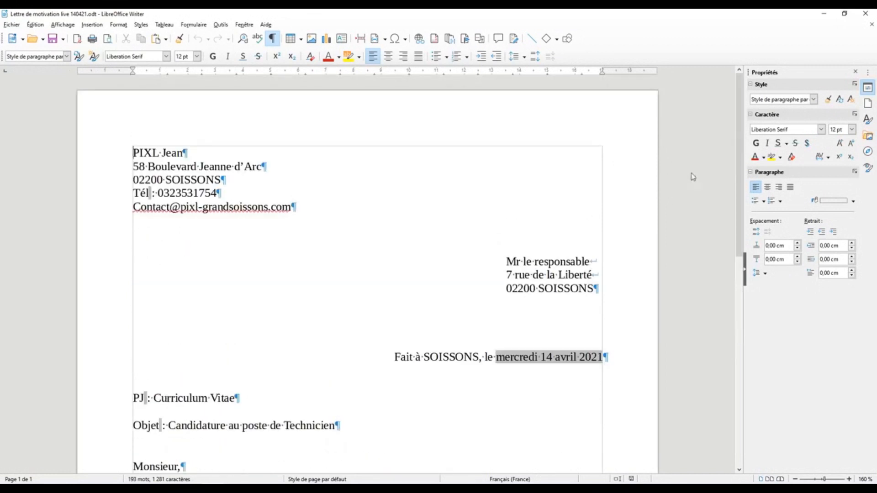
pyautogui.click(865, 14)
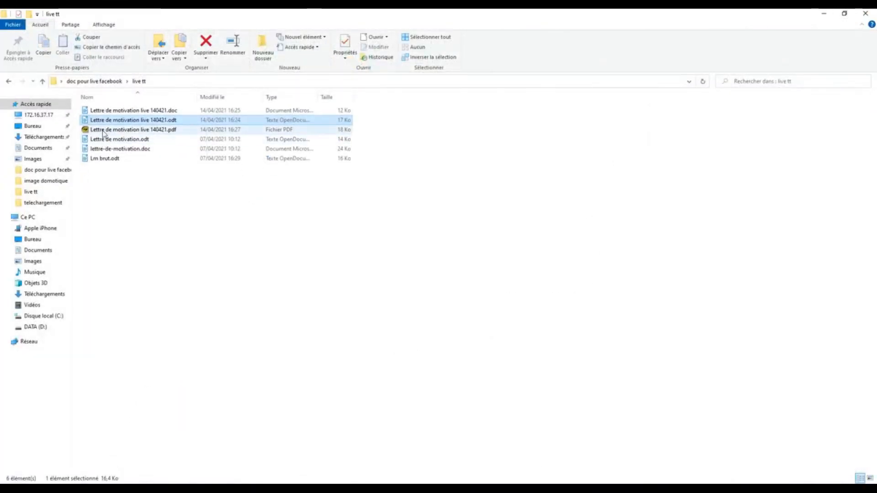
# - Open "Lettre de motivation live 140421.pdf" from the live tt folder and view the exported letter in a maximized window
pyautogui.doubleClick(105, 131)
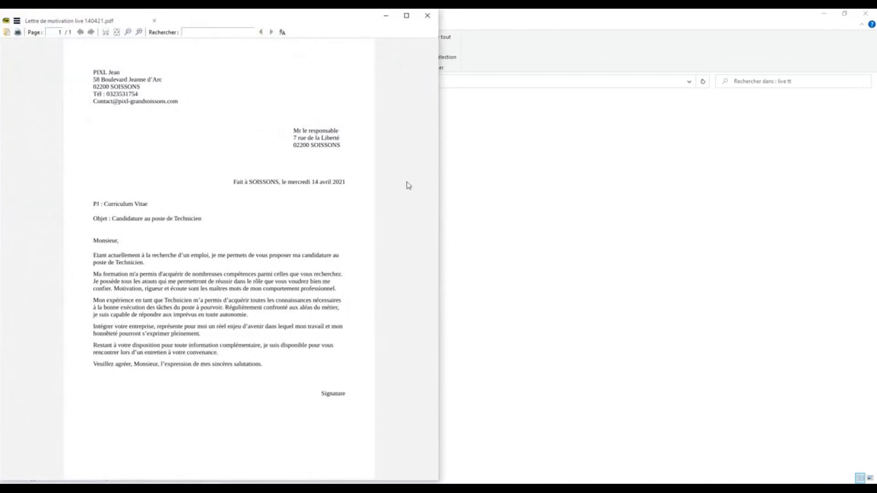
pyautogui.click(407, 16)
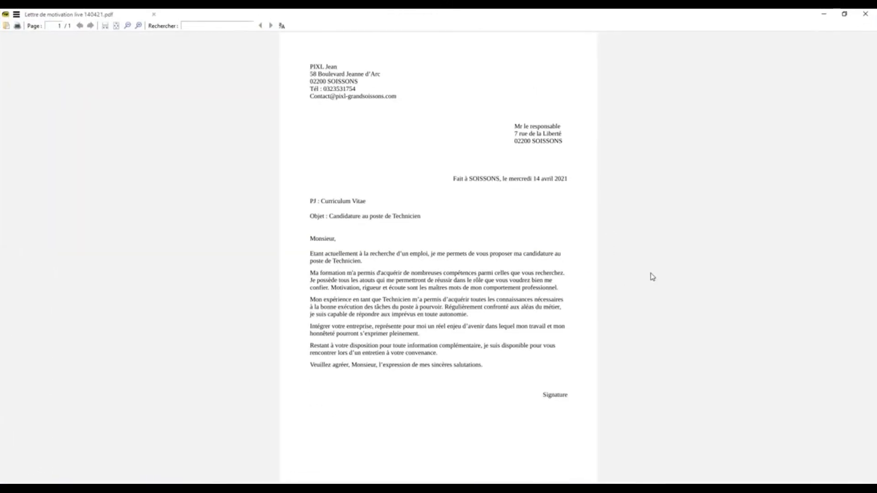